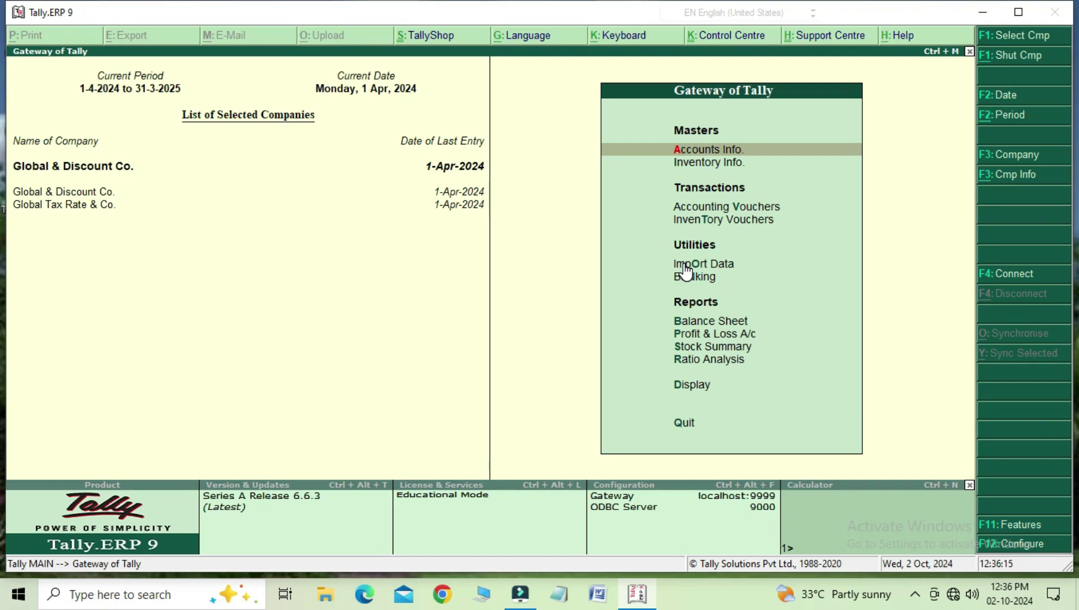
Open the Day Book report of Global & Discount Co
key("Down")
key("Down")
key("Down")
key("Down")
key("Down")
key("Down")
key("Down")
key("Down")
key("Down")
key("Down")
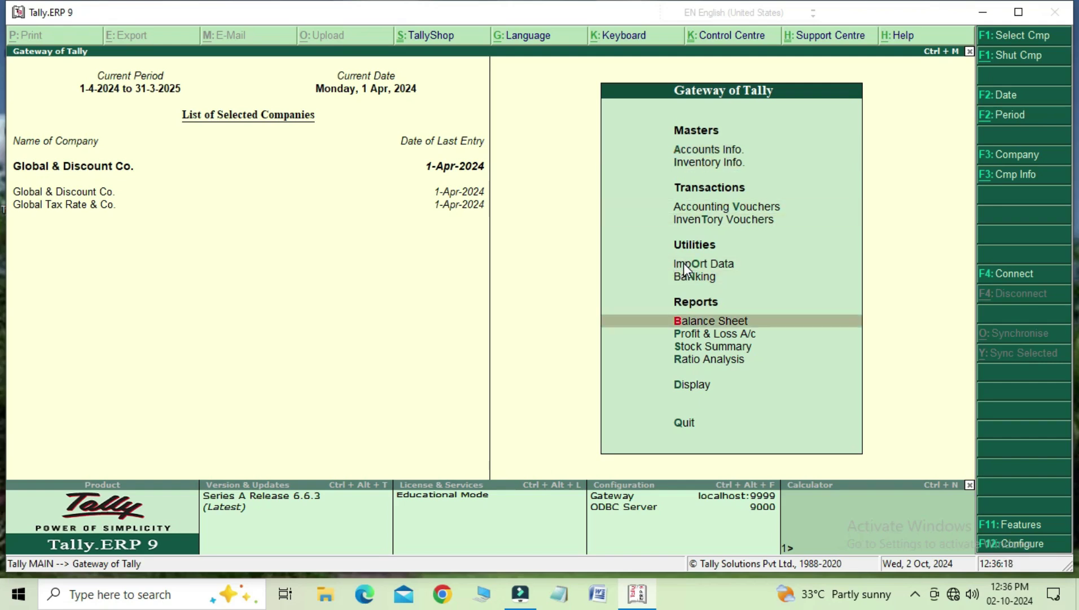
key("Return")
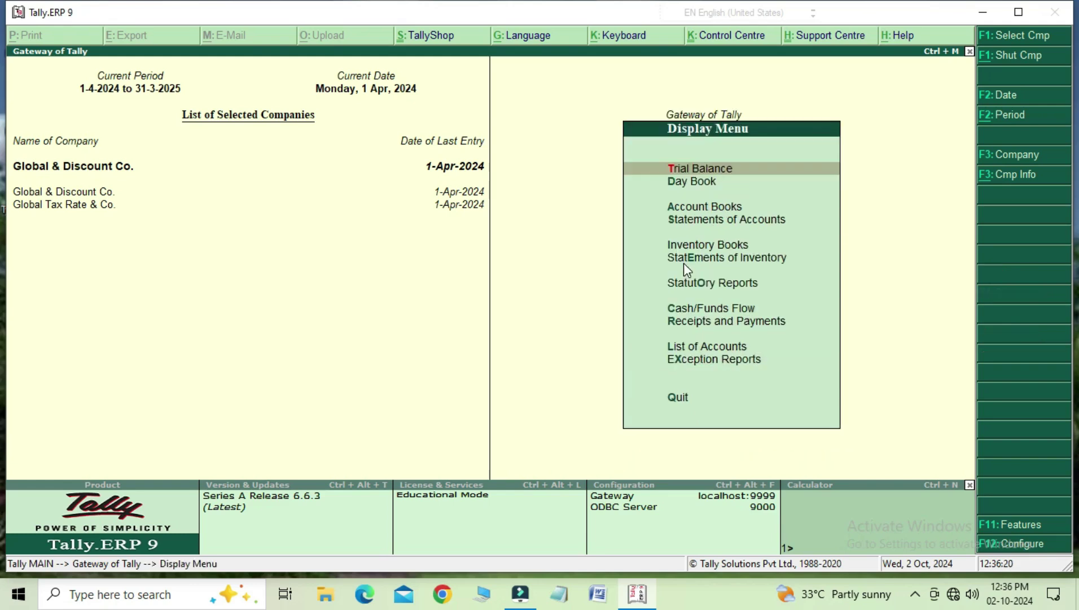
key("Down")
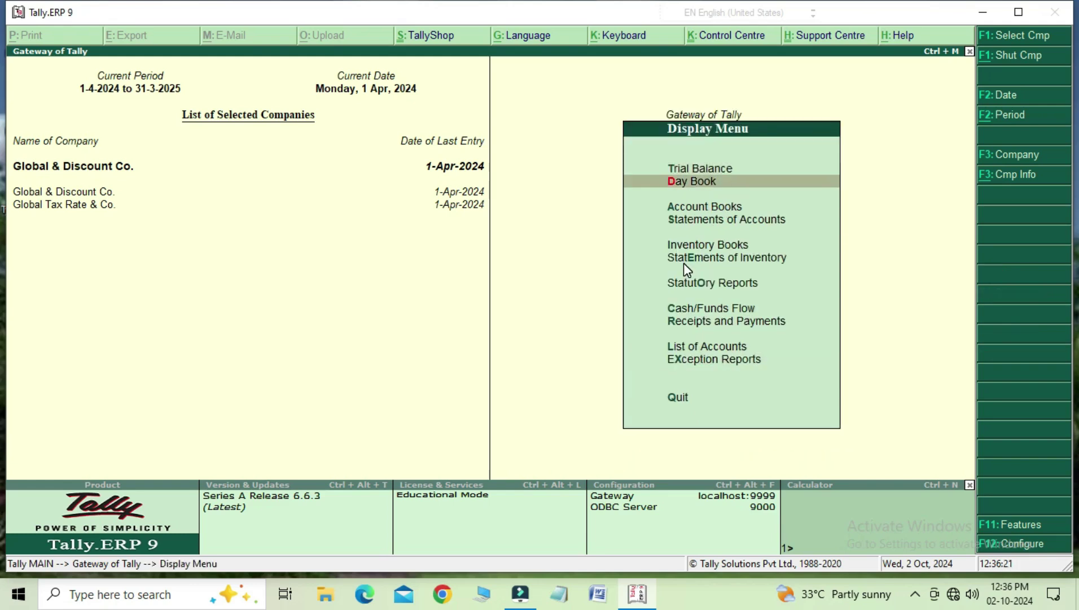
key("Return")
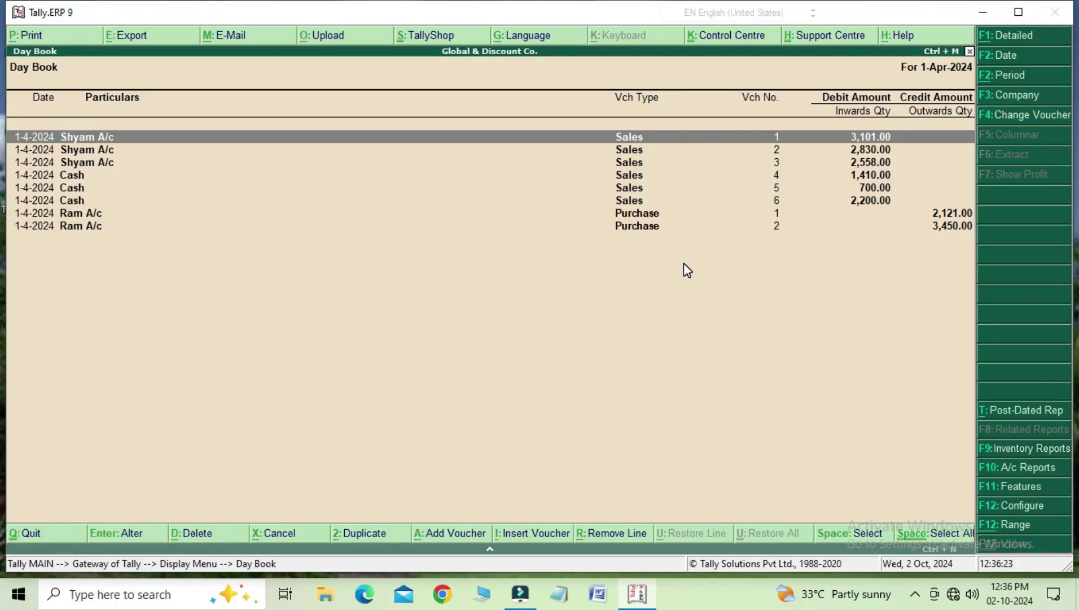
Open sales voucher No. 1 from the Day Book
key("Down")
key("Down")
key("Down")
key("Down")
key("Up")
key("Up")
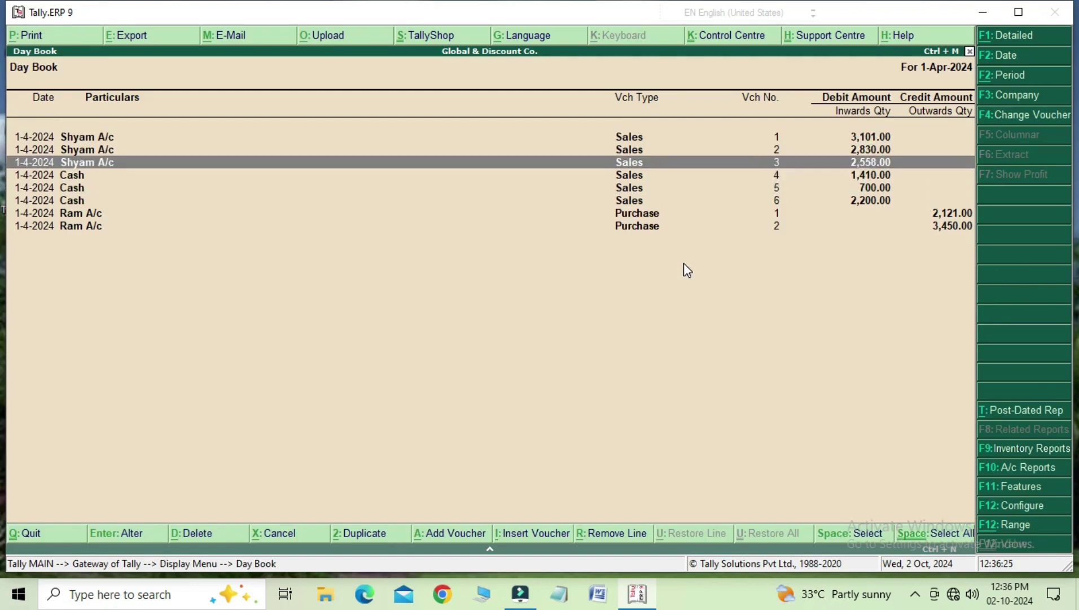
key("Up")
key("Up")
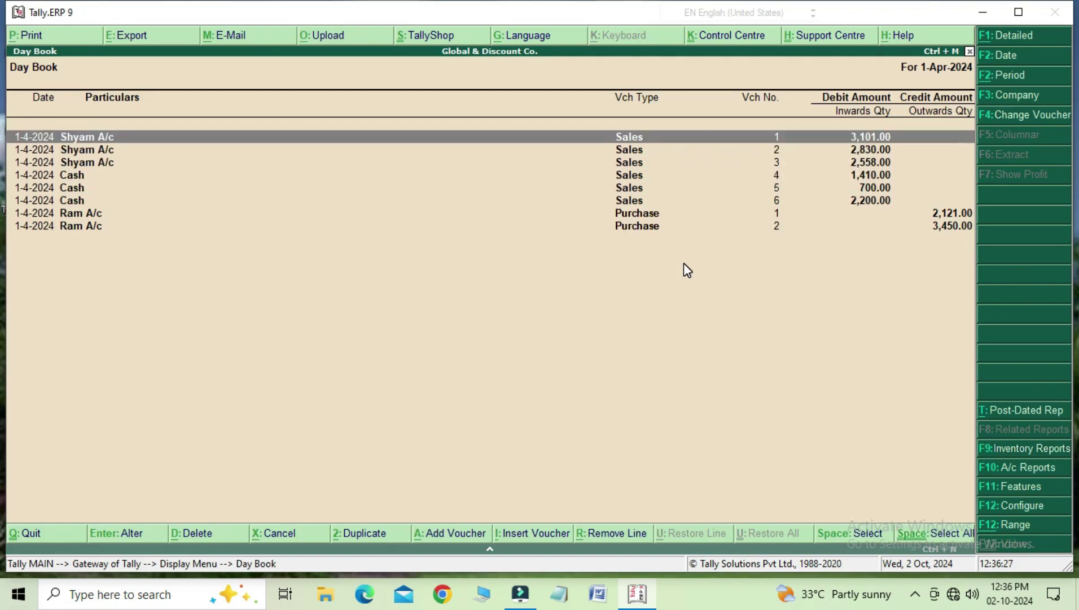
key("Down")
key("Up")
key("Return")
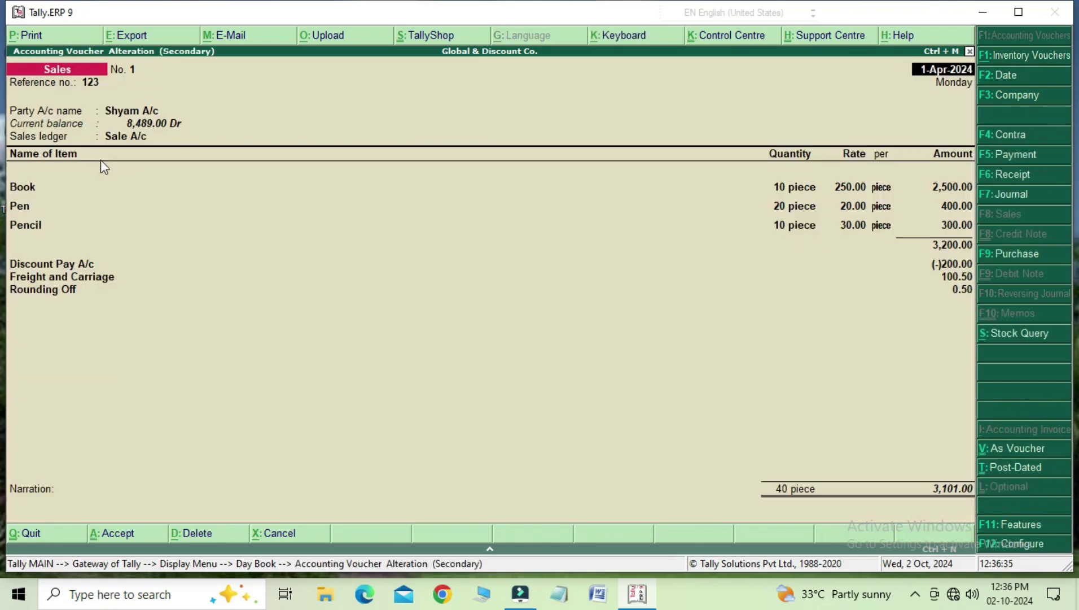
Preview the printed invoice of sales voucher No. 1 enlarged, and return to the Day Book without altering the voucher
left_click(53, 36)
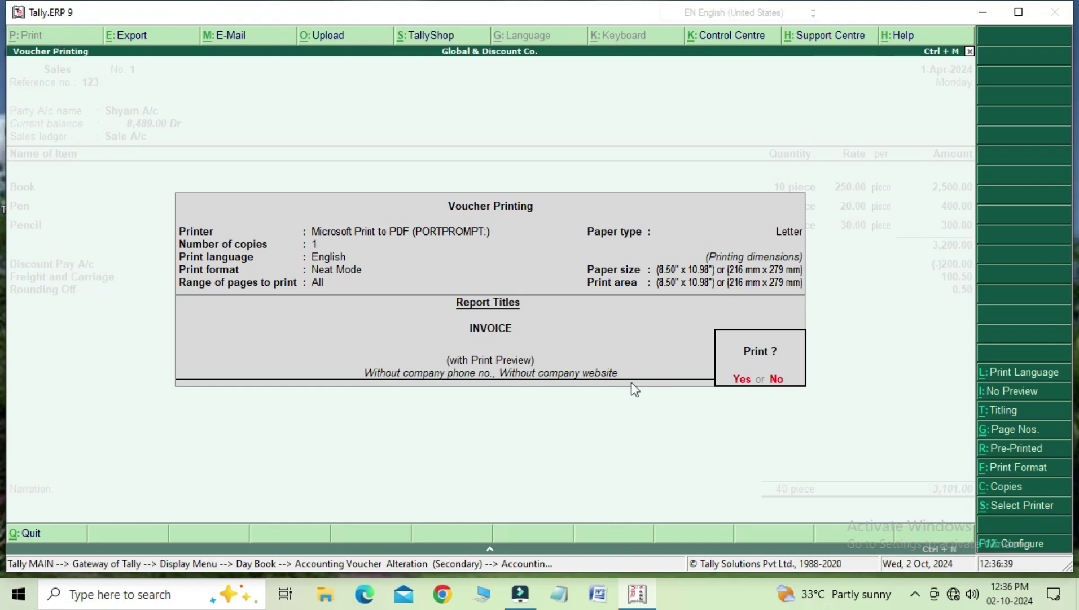
left_click(742, 380)
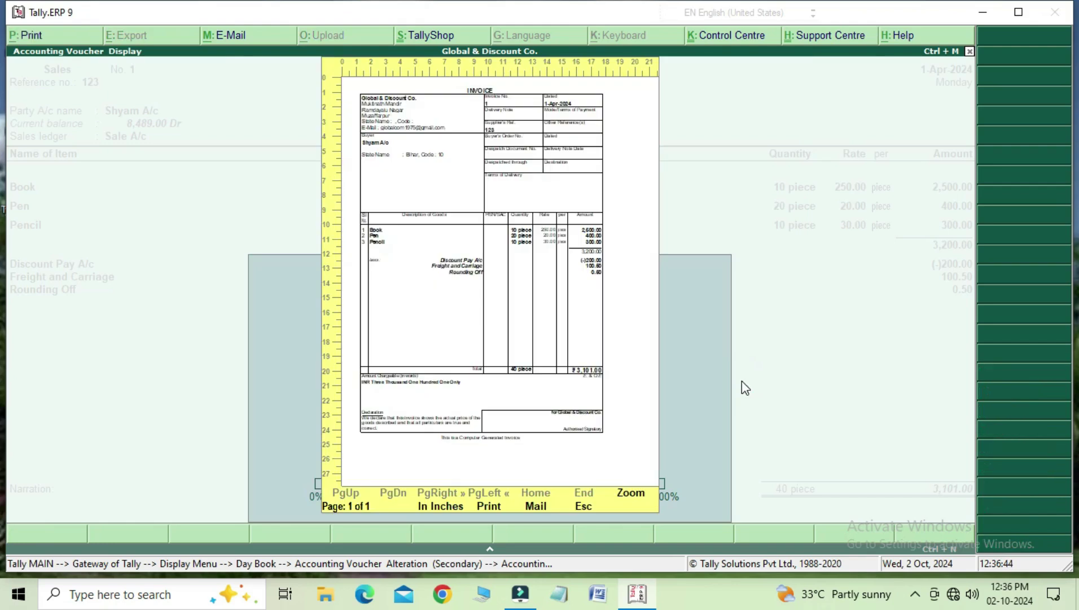
left_click(631, 494)
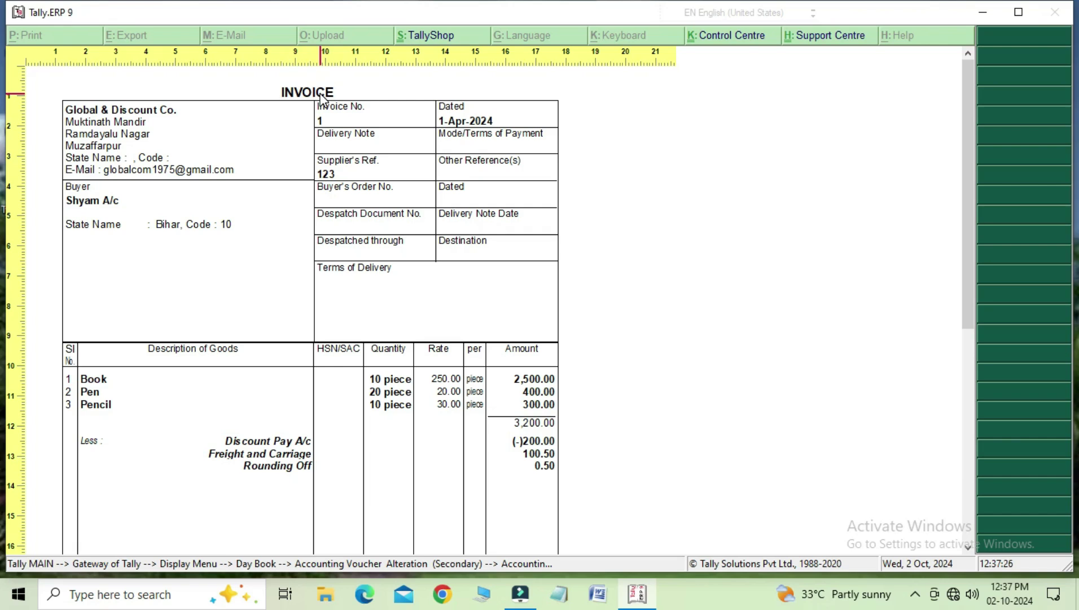
key("Escape")
key("Escape")
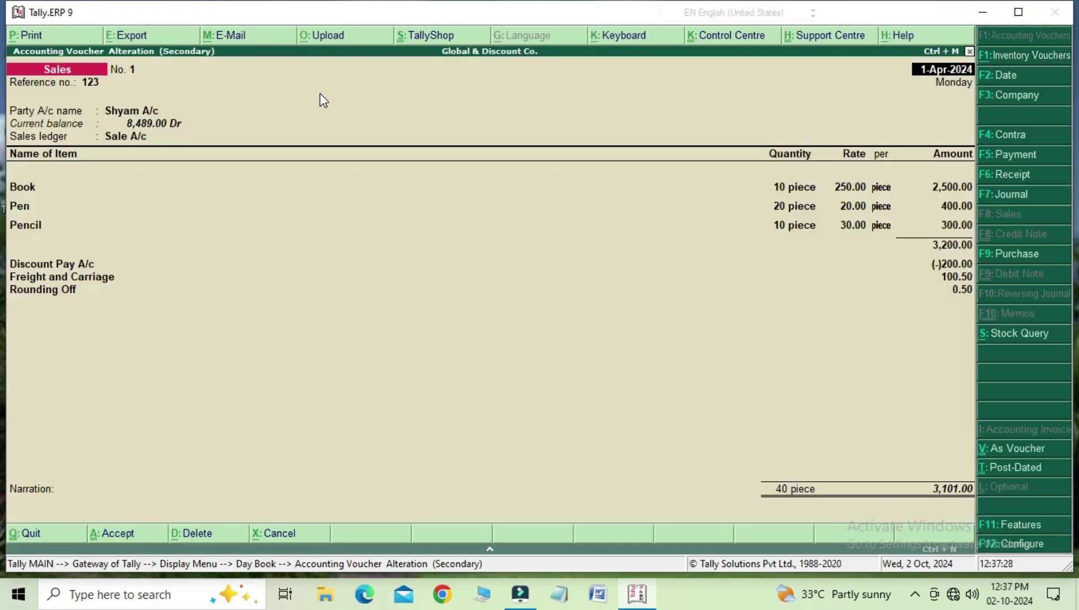
key("Escape")
key("Return")
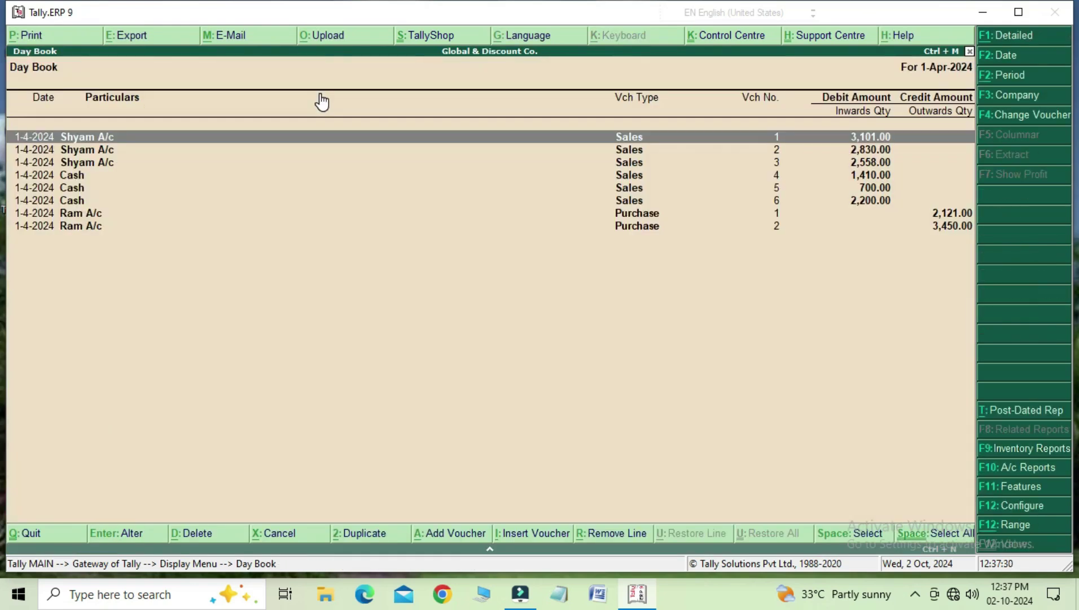
Open the Cash sales voucher No. 4 from the Day Book
key("Down")
key("Down")
key("Down")
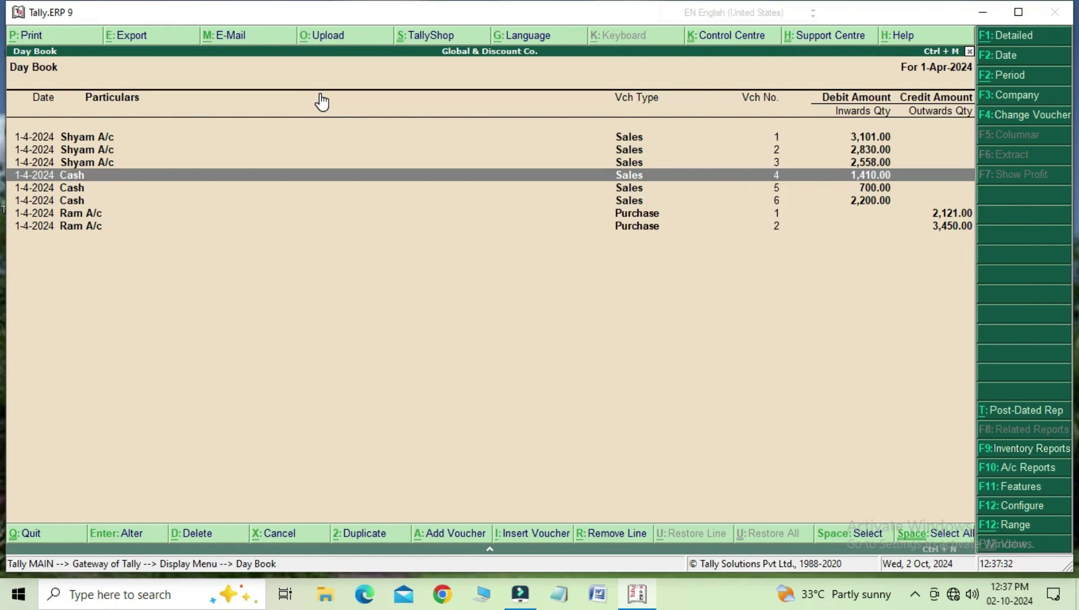
key("Return")
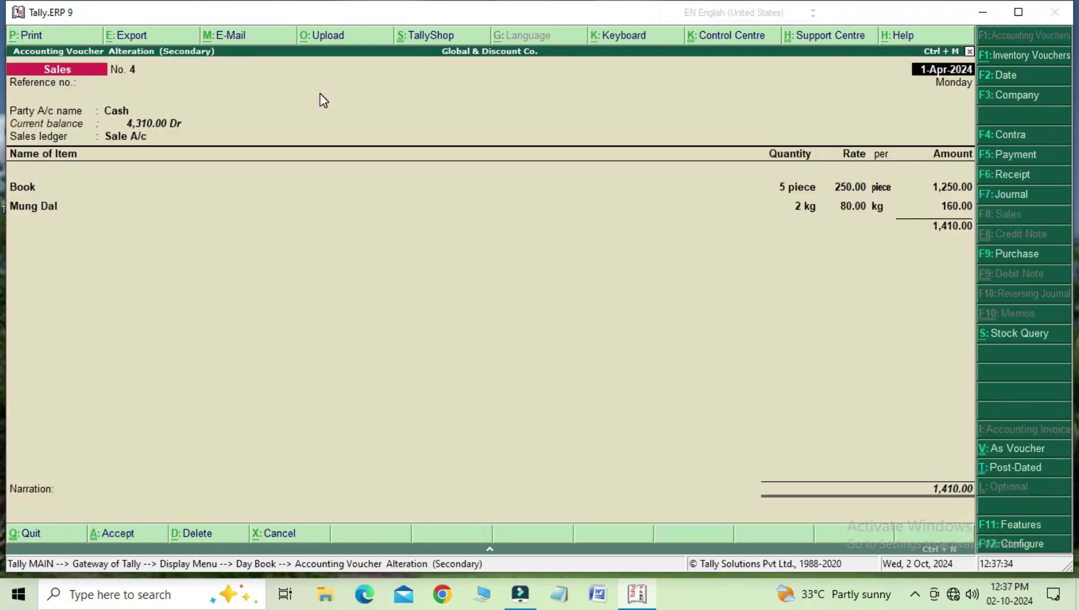
Preview the printed invoice of sales voucher No. 4 enlarged, and return to the Gateway of Tally
left_click(72, 37)
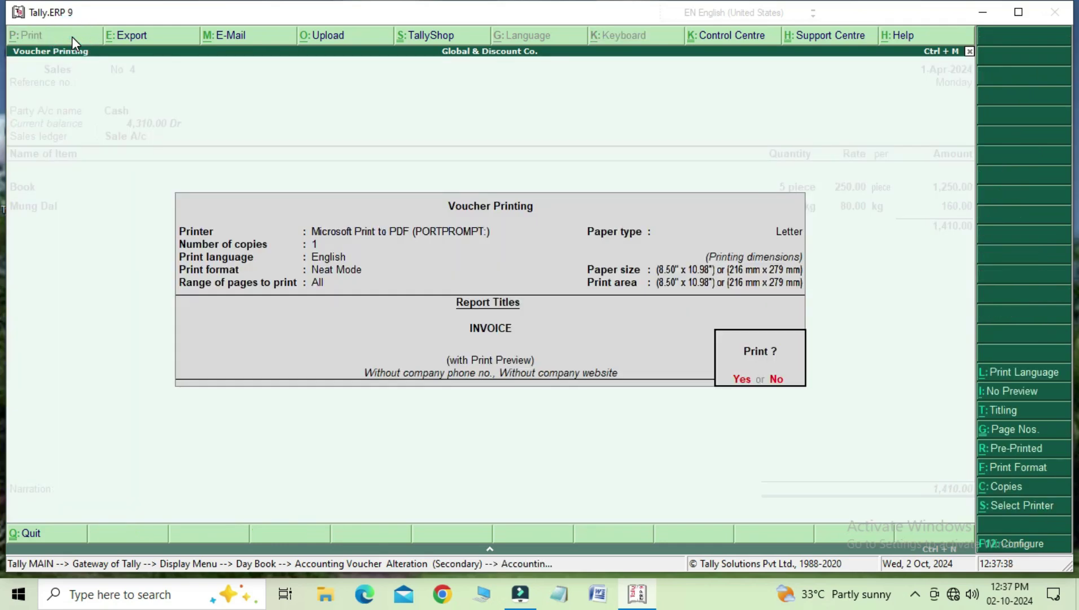
key("Return")
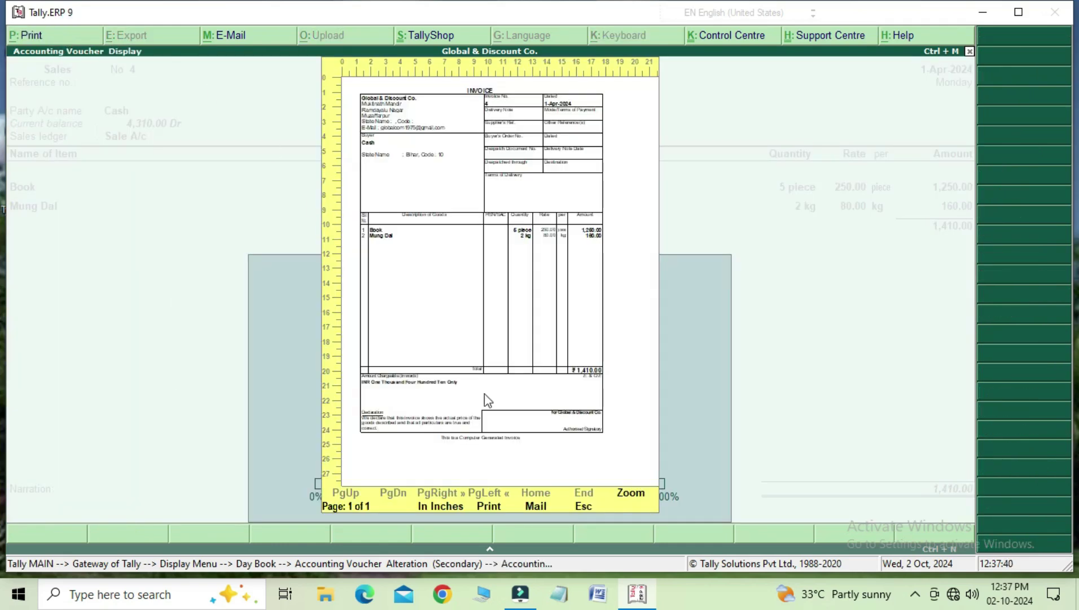
left_click(639, 496)
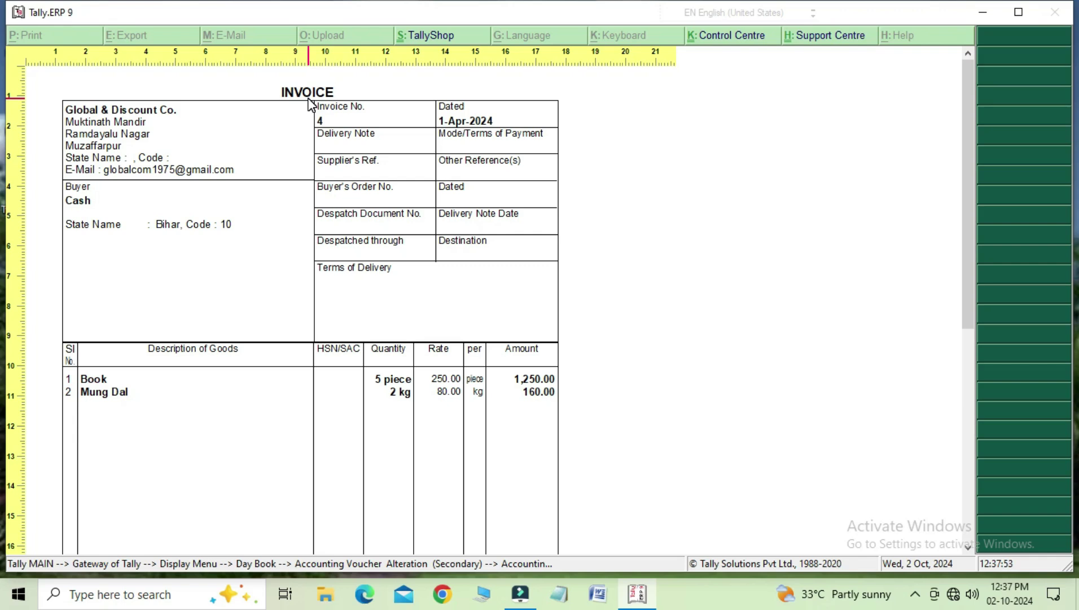
key("Escape")
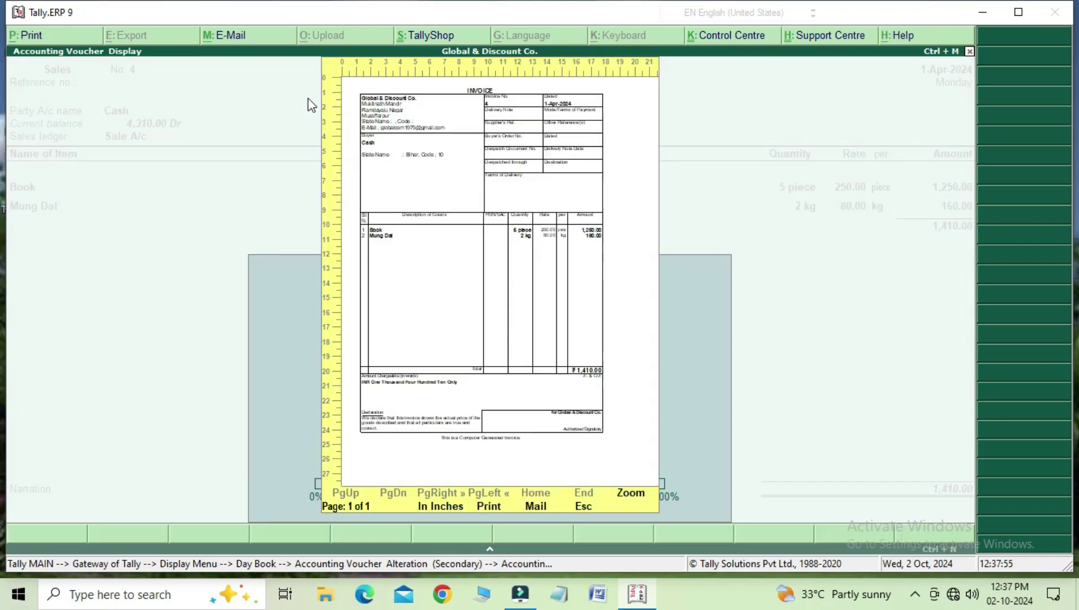
key("Escape")
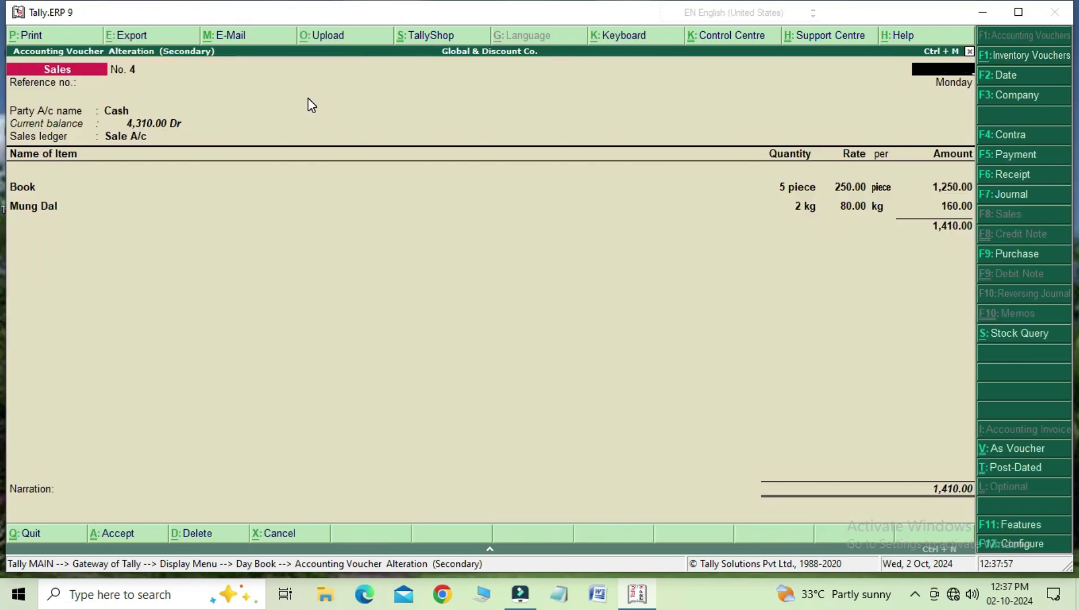
key("Escape")
key("y")
key("Escape")
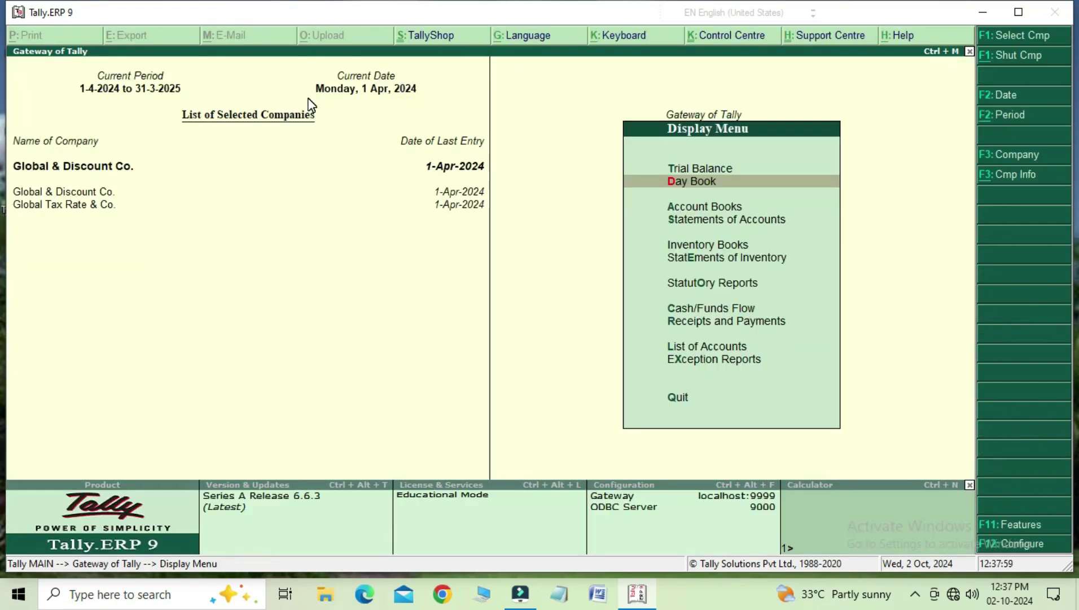
key("Escape")
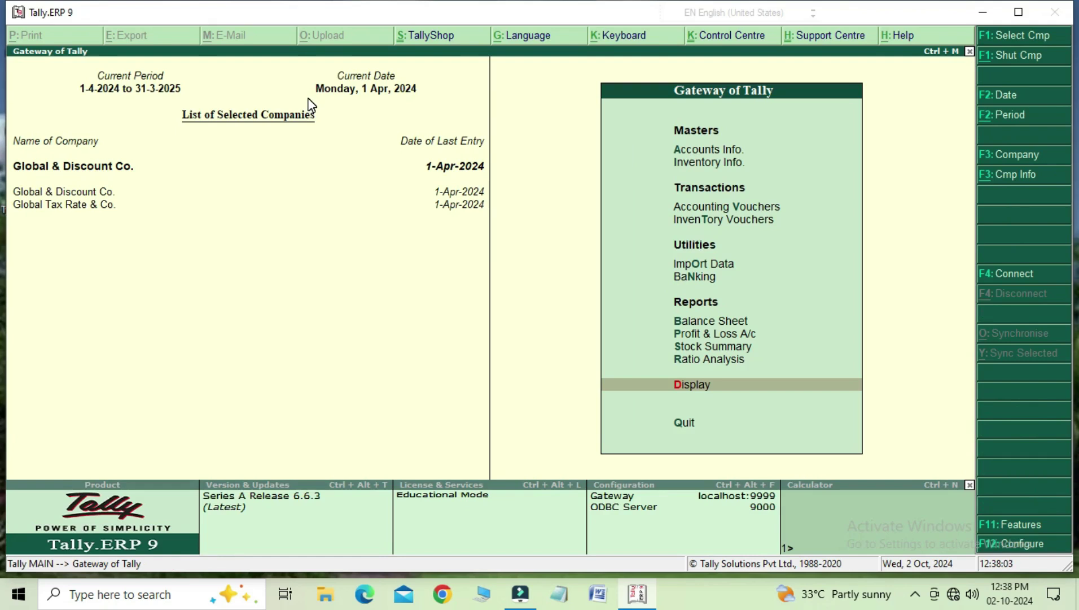
Start creating a new voucher type under Accounts Info
key("Up")
key("Up")
key("Up")
key("Up")
key("Up")
key("Up")
key("Up")
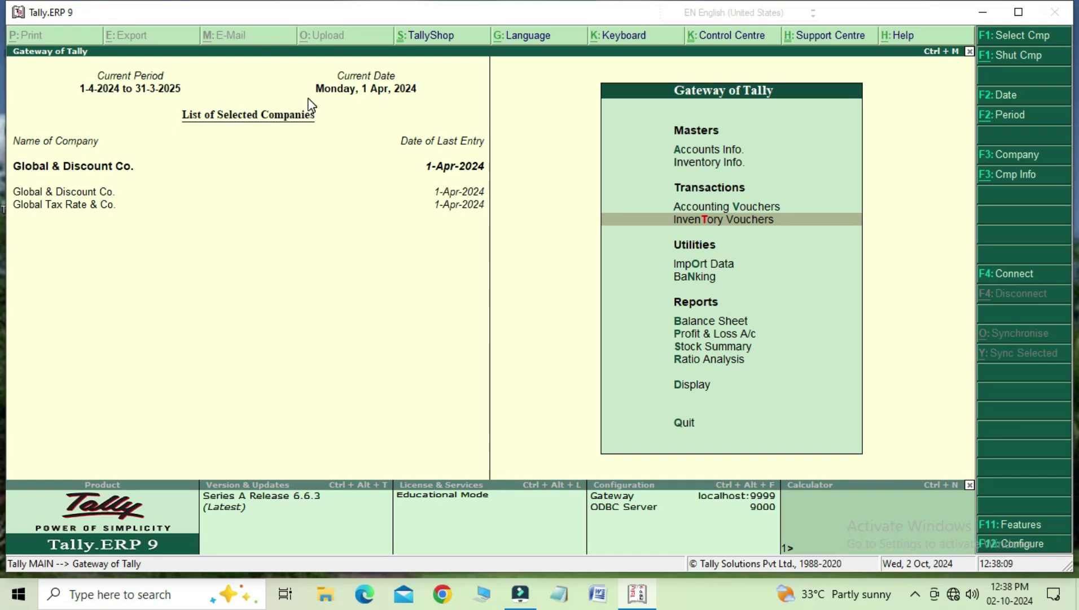
key("Up")
key("Up")
key("Up")
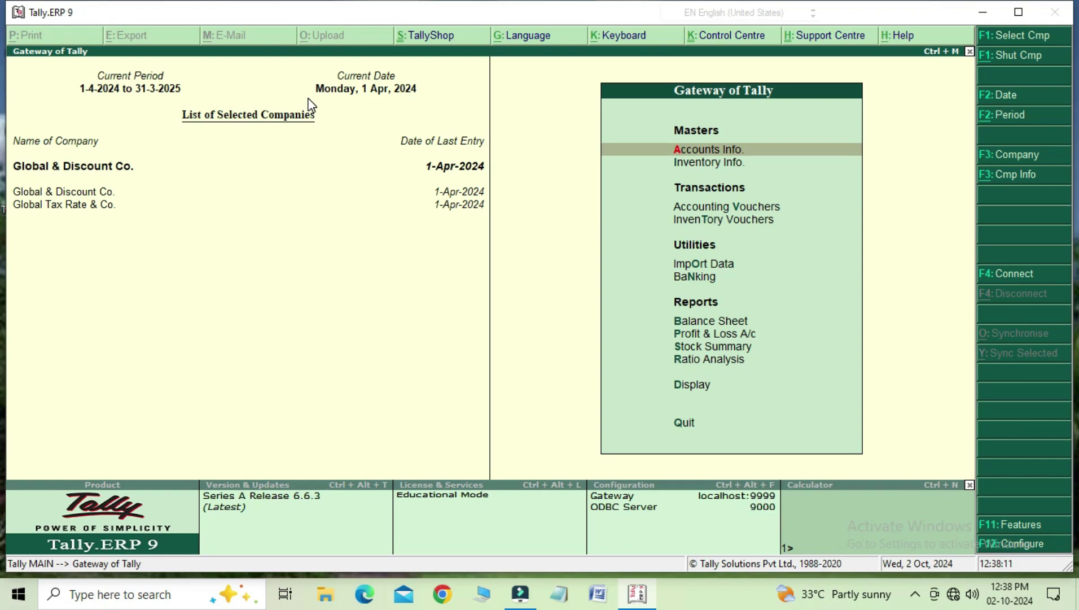
key("Return")
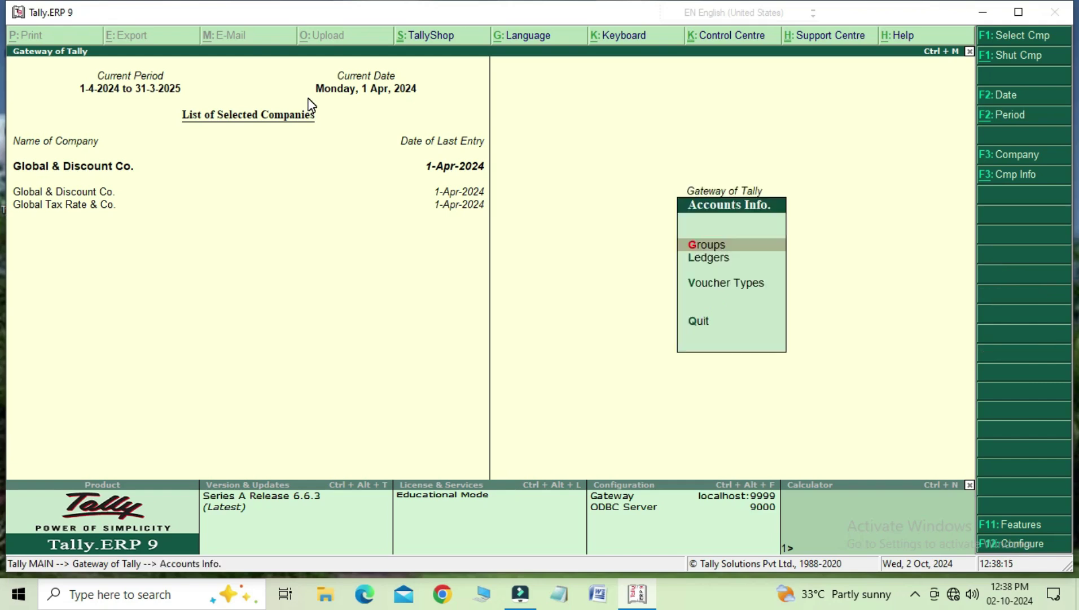
key("Down")
key("Down")
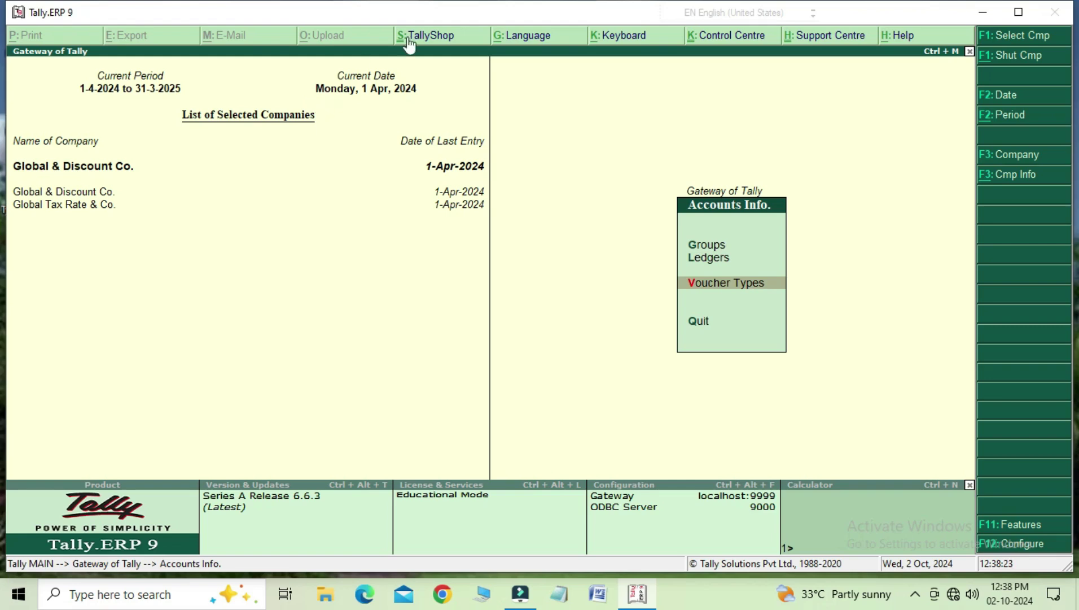
left_click(693, 285)
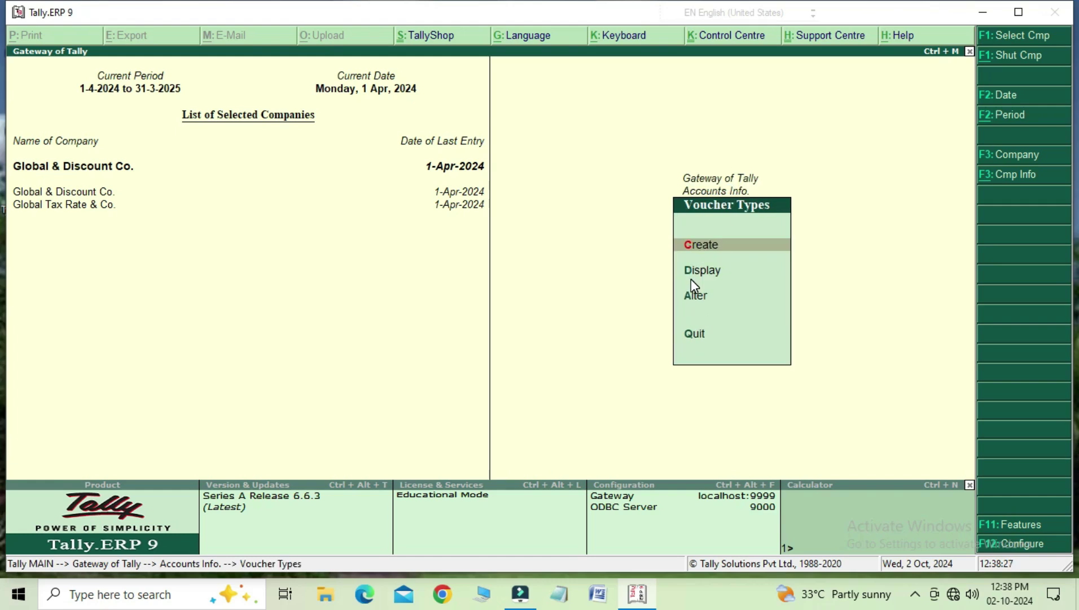
key("Return")
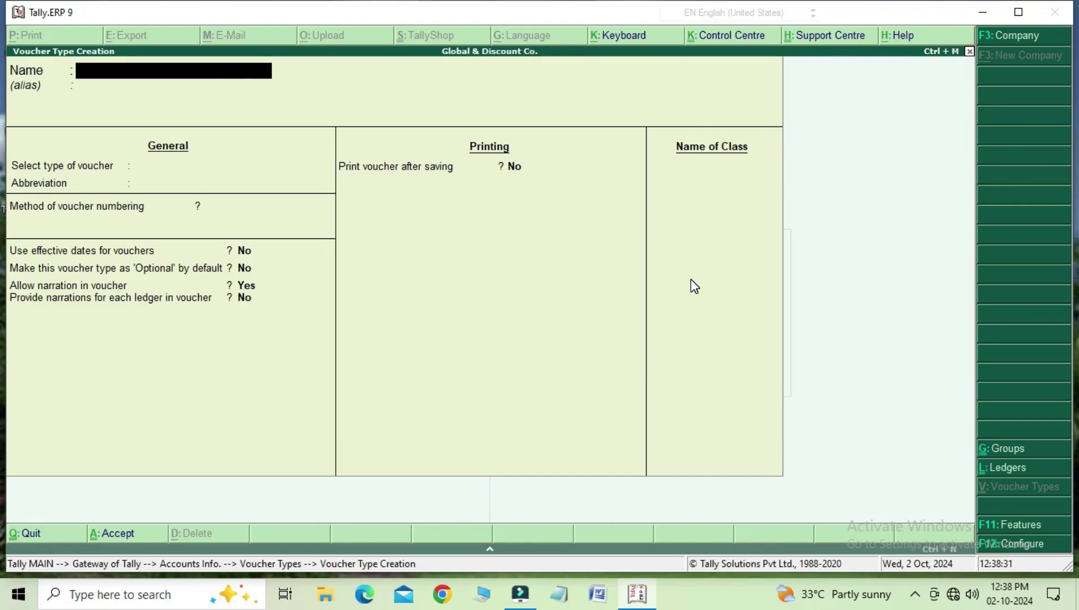
Name the new voucher type "Cerdit Sale" without an alias and set its type of voucher to Sales
type("Cerdit Sale")
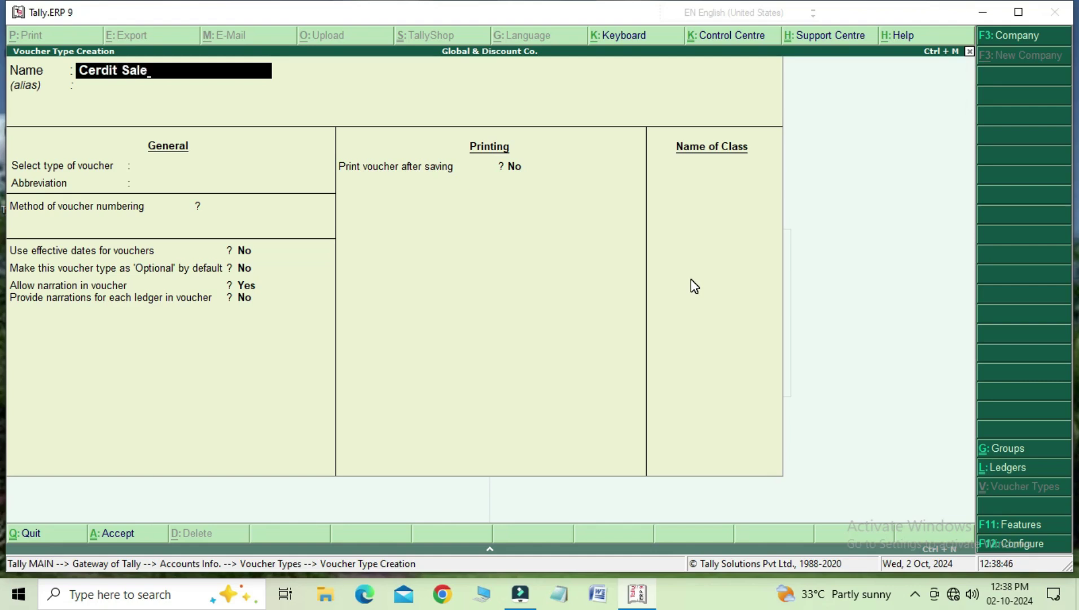
key("Return")
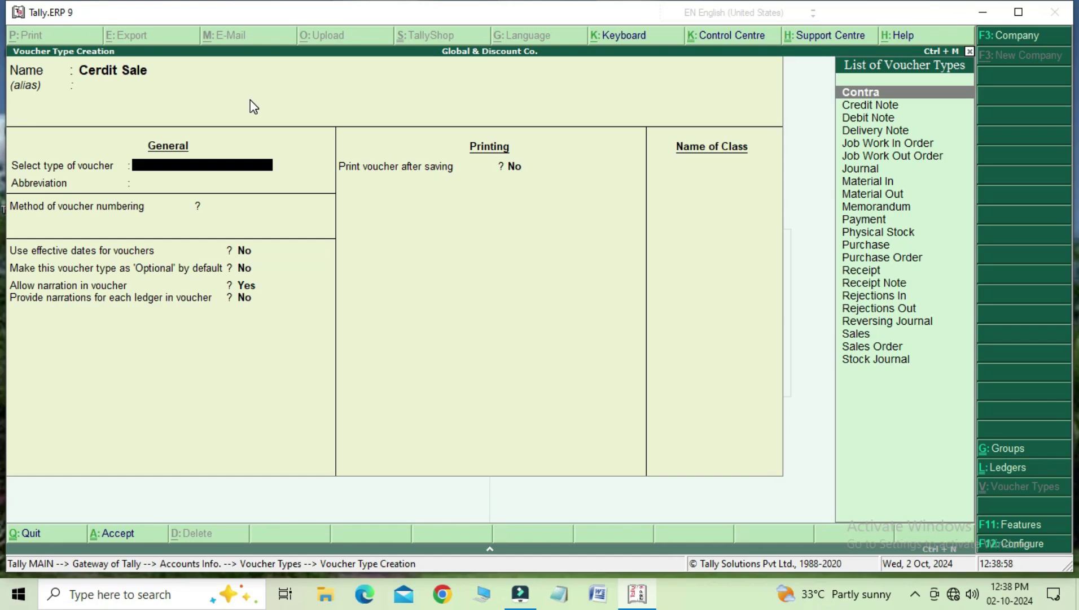
key("Down")
key("Down")
key("Down")
key("Down")
key("Down")
key("Down")
key("Down")
key("Down")
key("Down")
key("Down")
key("Down")
key("Down")
key("Down")
key("Down")
key("Down")
key("Down")
key("Down")
key("Down")
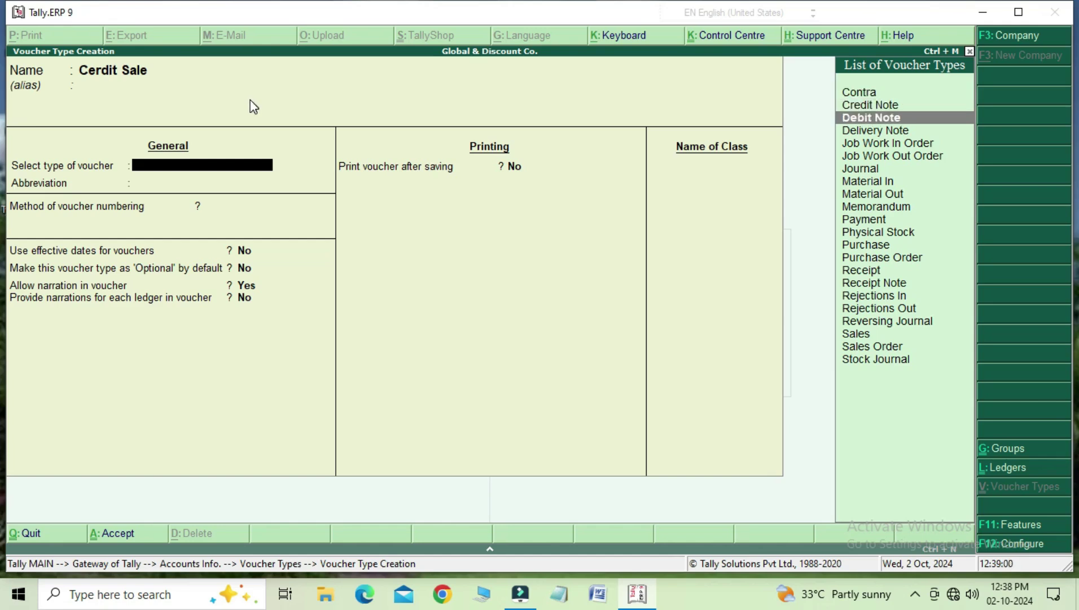
key("Down")
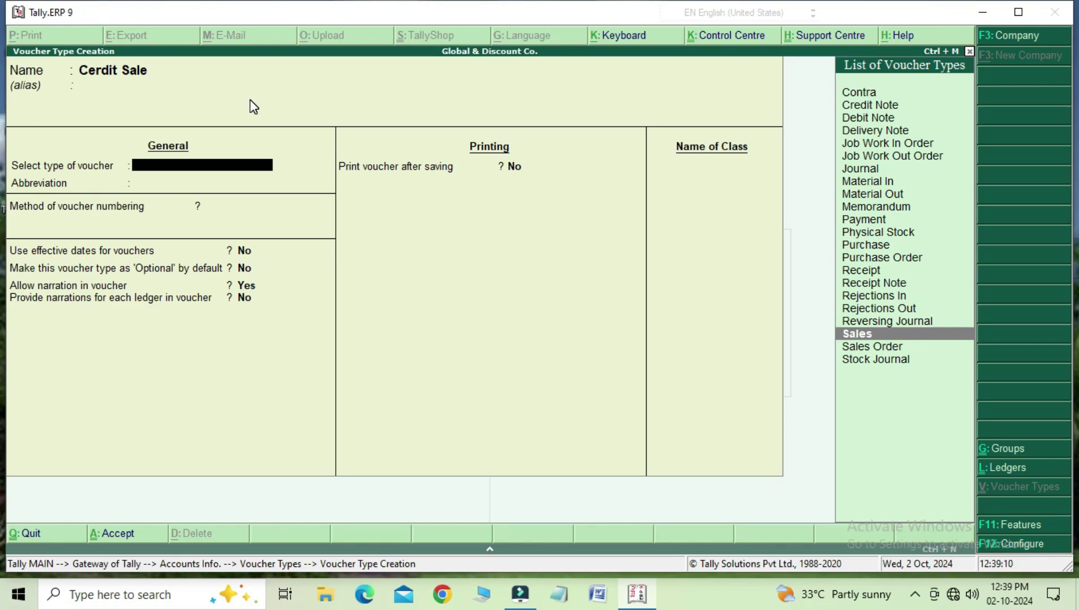
key("Return")
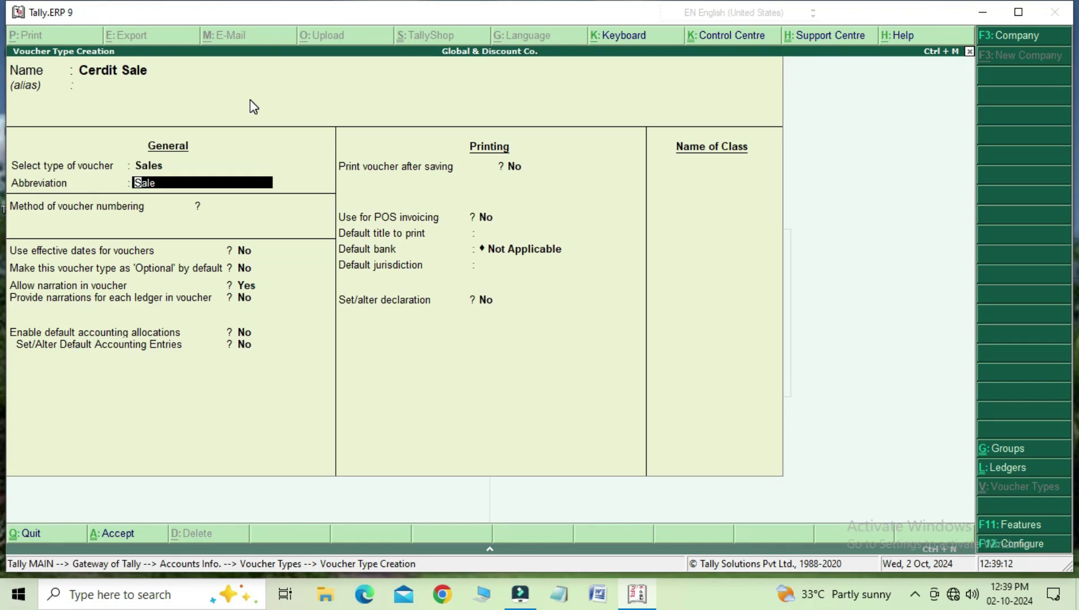
Accept the abbreviation Sale, Automatic numbering without advanced configuration, no POS invoicing and the other defaults up to the default print title
key("Return")
key("Return")
key("Return")
key("Return")
key("Return")
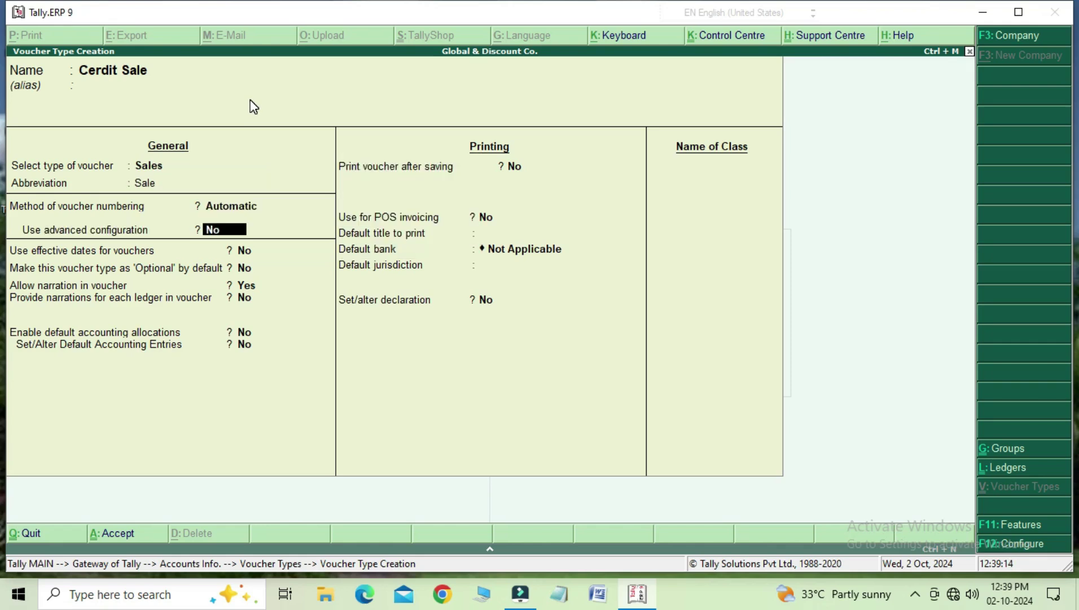
key("Return")
key("Return")
key("Return")
key("Return")
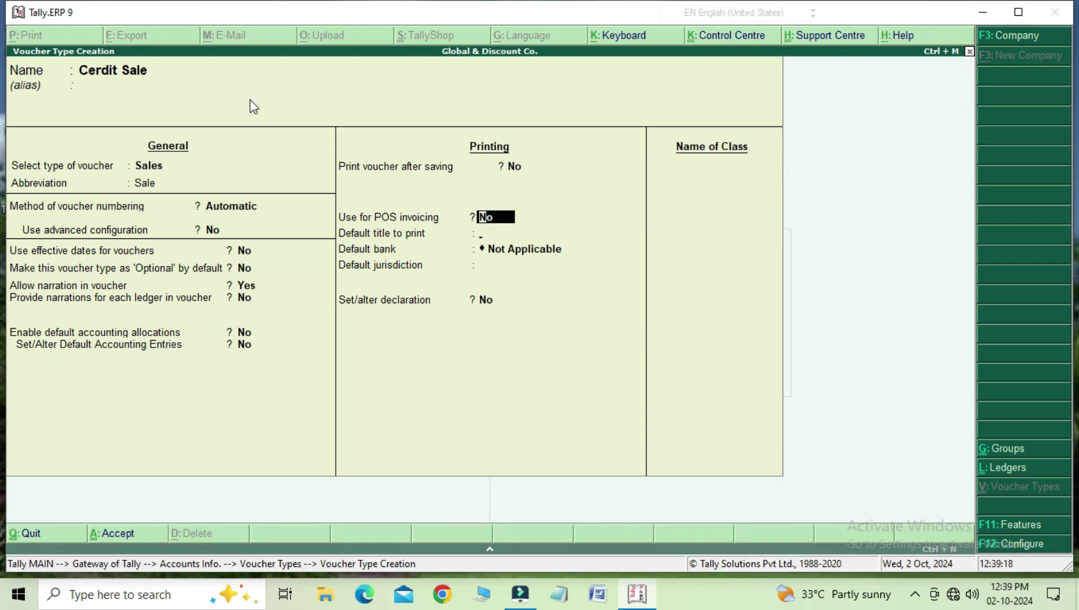
key("Return")
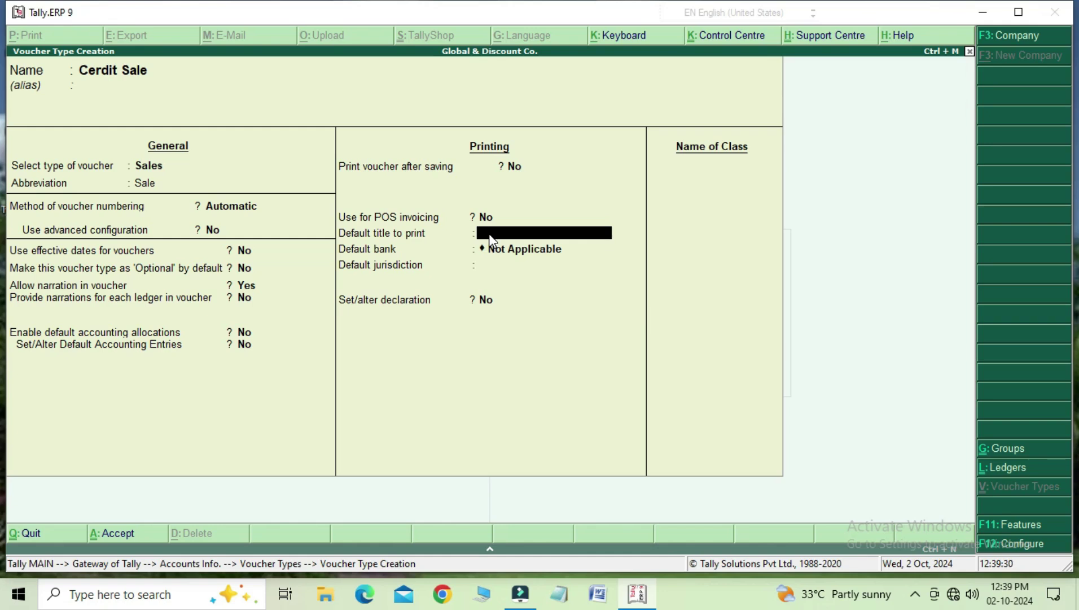
Set the default title to print to "Credit Memo", keep the remaining printing defaults and save the voucher type
type("Credit Memo")
key("Return")
key("Return")
key("Return")
key("Return")
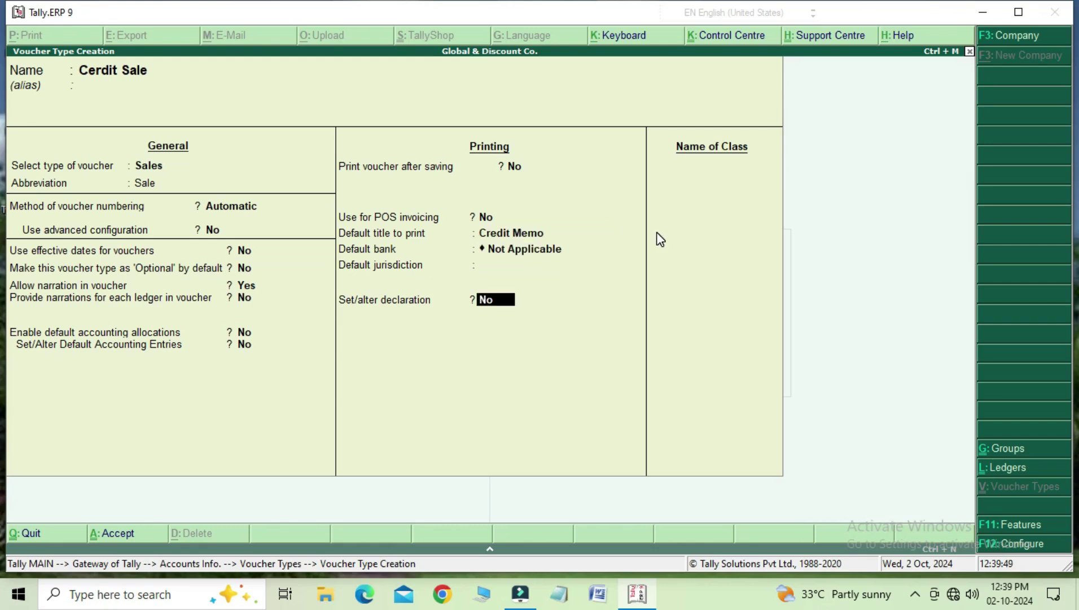
key("Return")
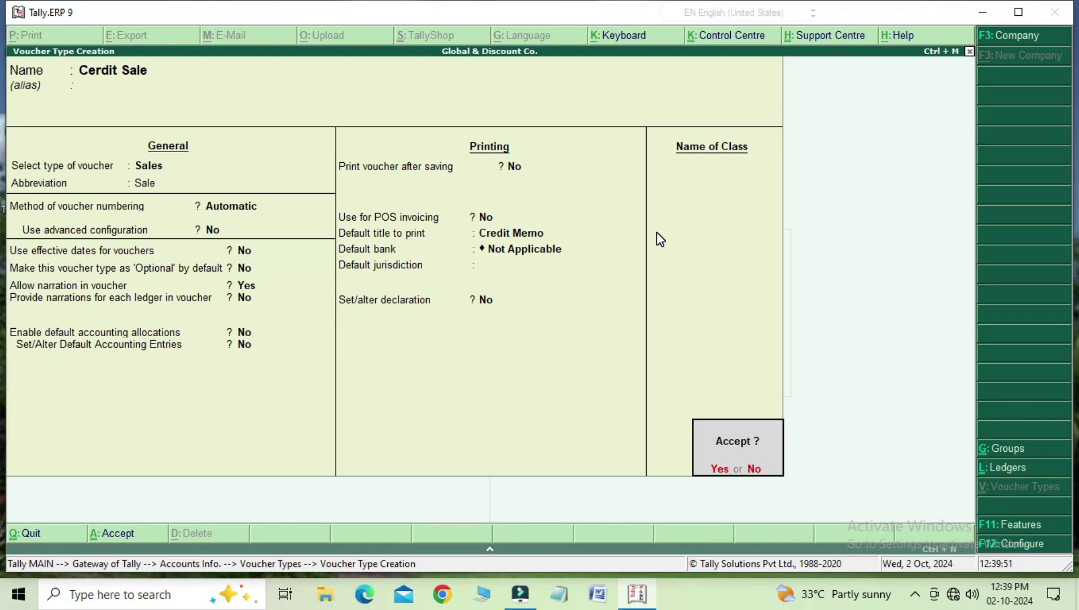
key("Return")
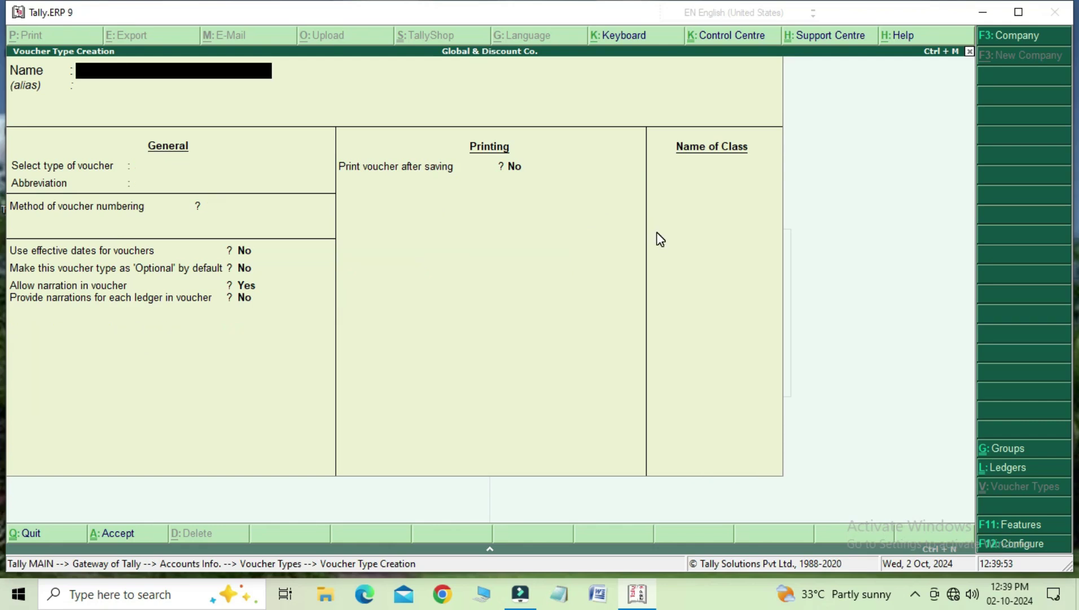
Name another new voucher type "Cash Memo" without an alias and set its type of voucher to Sales
type("Cash Memo")
key("Return")
key("Return")
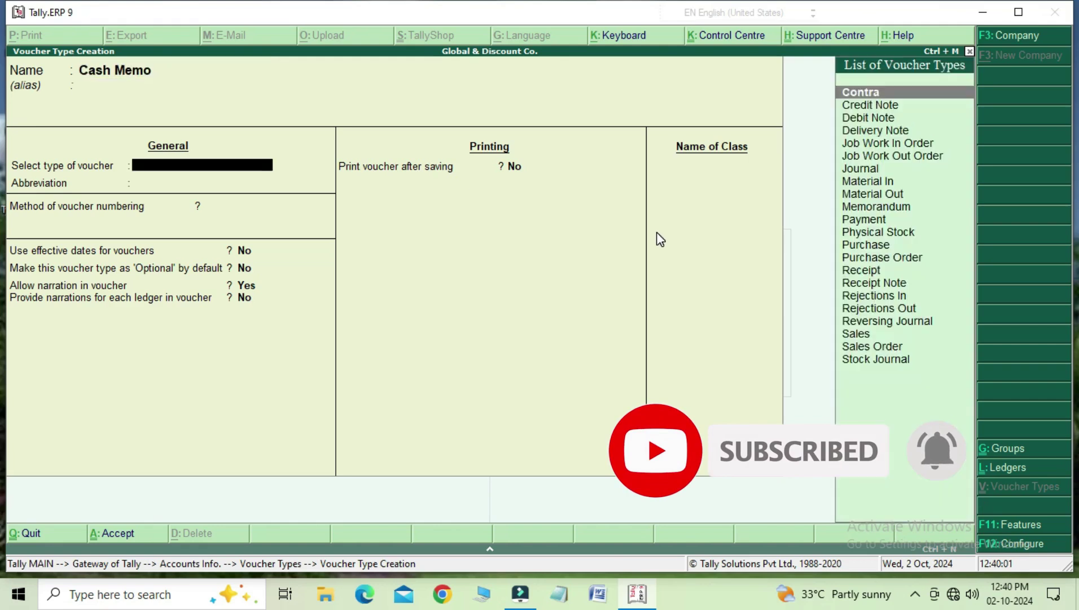
key("Down")
key("Down")
key("Down")
key("Down")
key("Down")
key("Down")
key("Down")
key("Down")
key("Down")
key("Down")
key("Down")
key("Down")
key("Down")
key("Down")
key("Down")
key("Down")
key("Down")
key("Down")
key("Down")
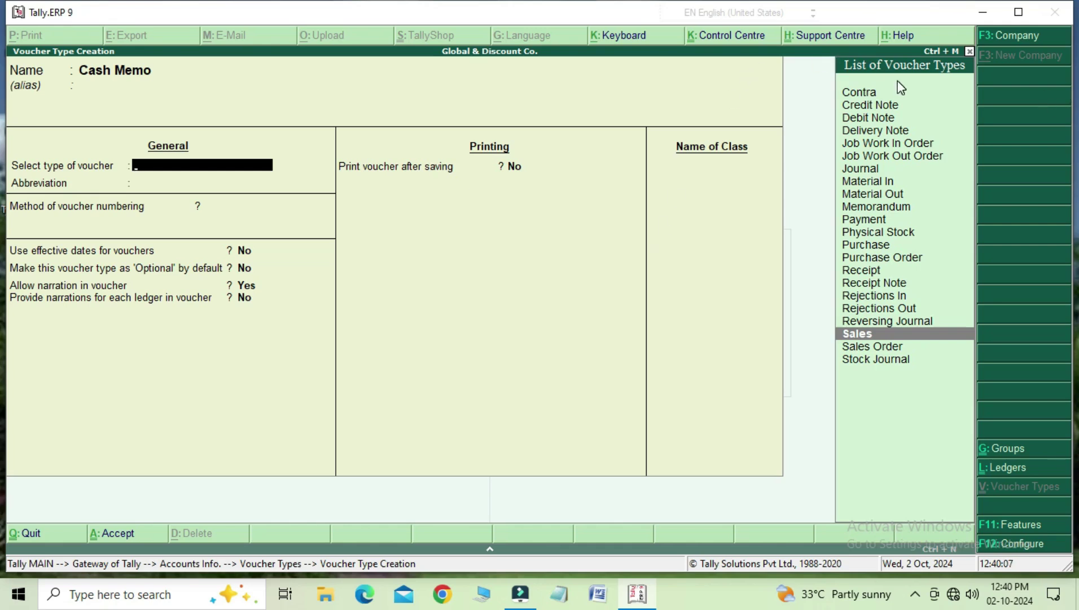
left_click(861, 332)
Accept the abbreviation Sale, Automatic numbering, no POS invoicing and the other defaults of the Cash Memo type up to its print title
key("Return")
key("Return")
key("Return")
key("Return")
key("Return")
key("Return")
key("Return")
key("Return")
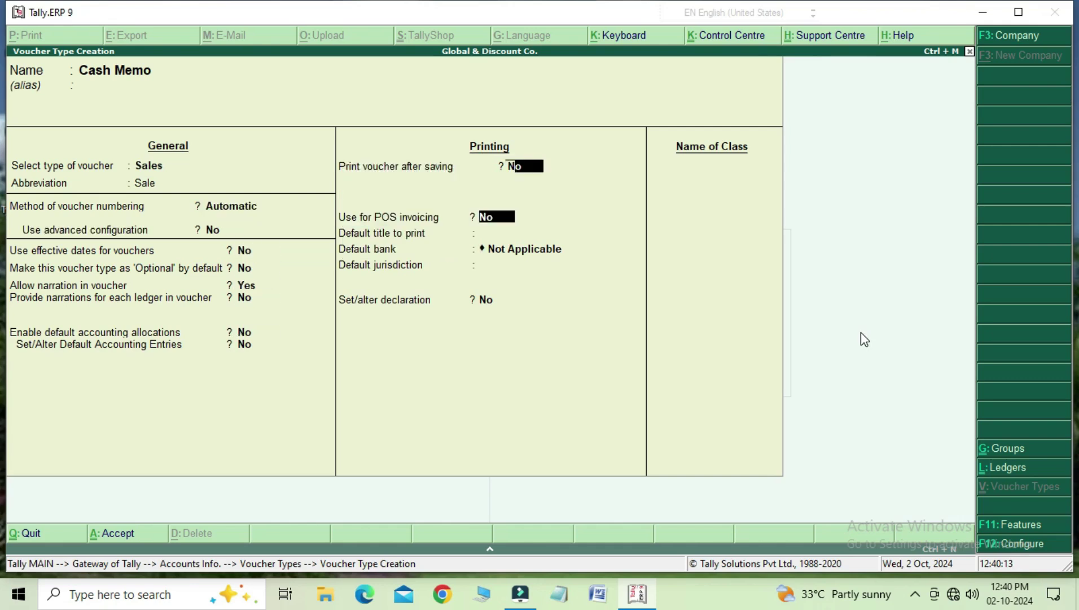
key("Return")
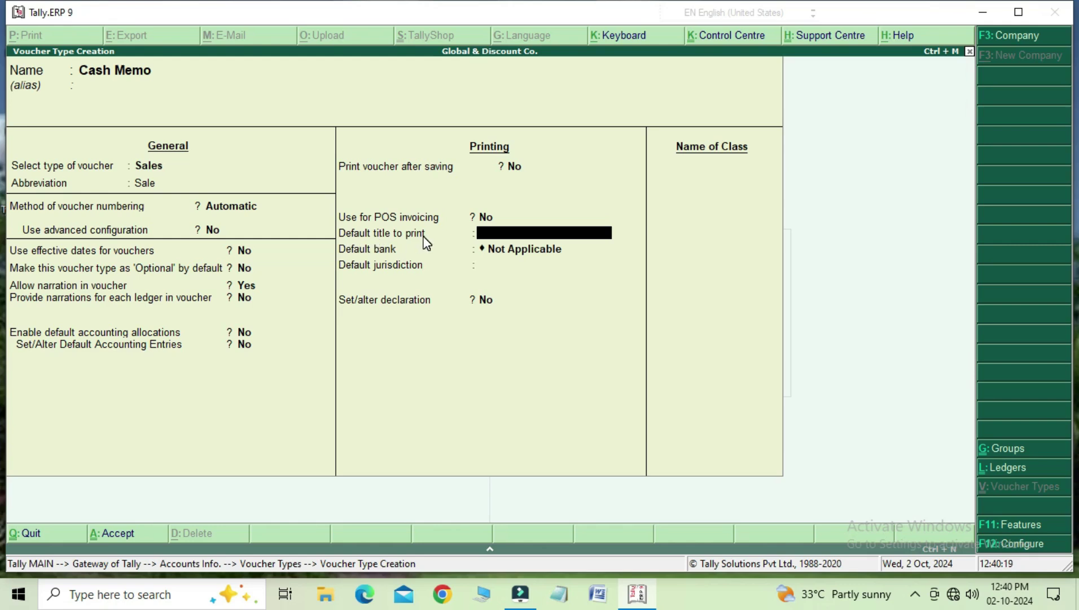
Set the default title to print to "Cash Memo", keep the remaining defaults and save the voucher type
type("Cash Moemo")
key("BackSpace")
key("BackSpace")
key("BackSpace")
key("BackSpace")
key("BackSpace")
type("m")
key("BackSpace")
type("Memo")
key("Return")
key("Return")
key("Return")
key("Return")
key("Return")
key("Return")
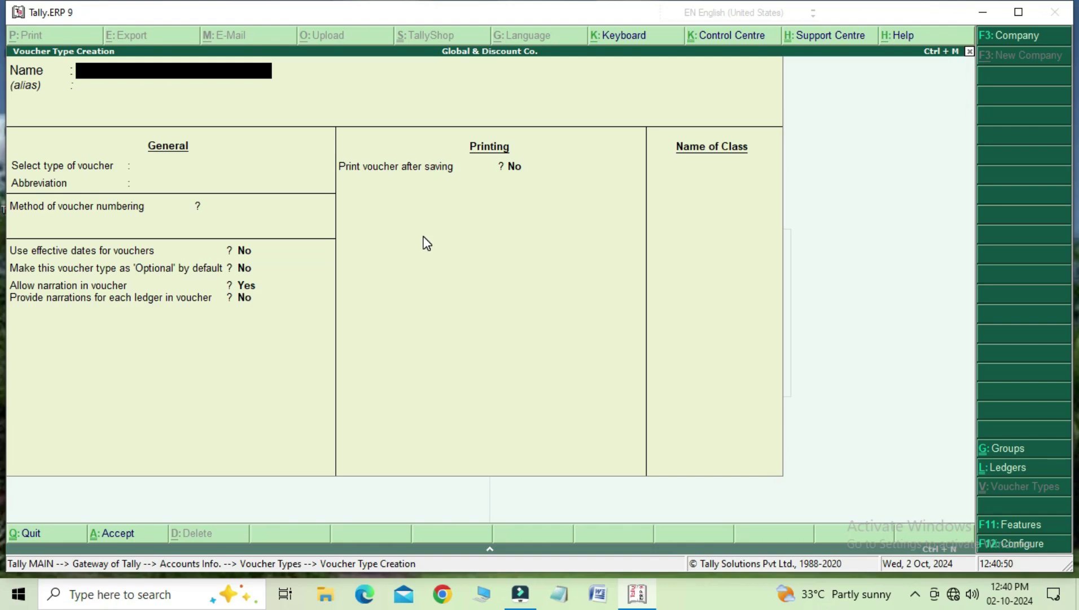
Leave voucher type creation and open Accounting Vouchers from the Gateway of Tally
key("Escape")
key("Return")
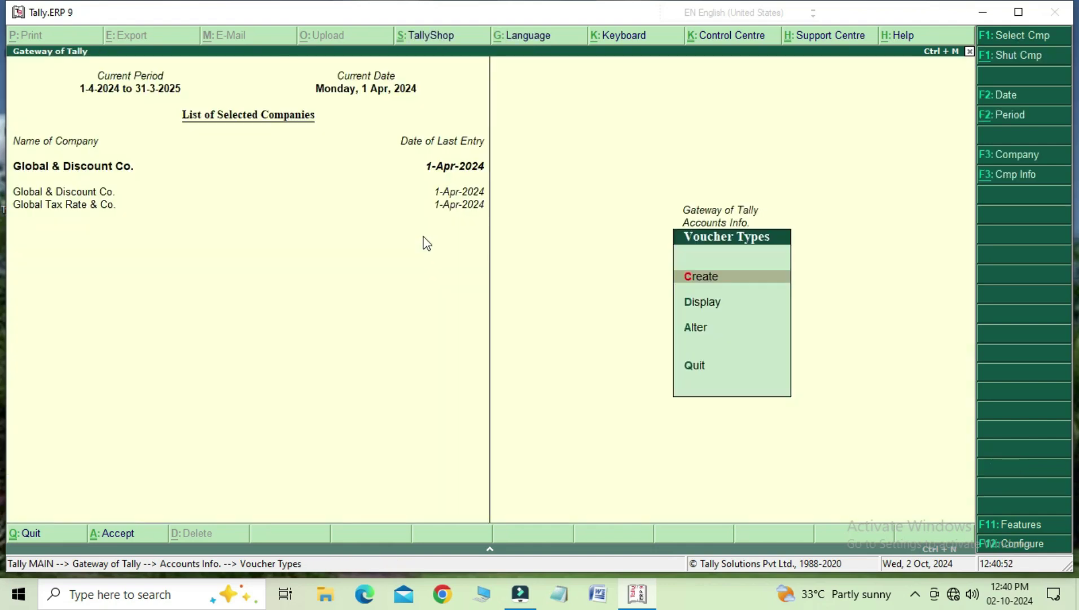
key("Escape")
key("Escape")
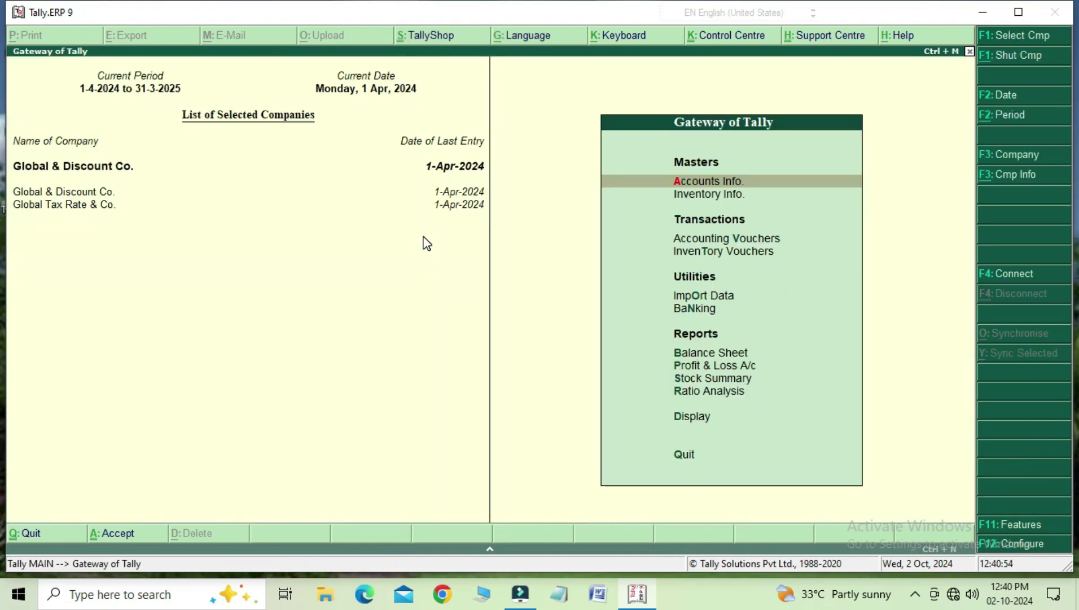
key("Down")
key("Down")
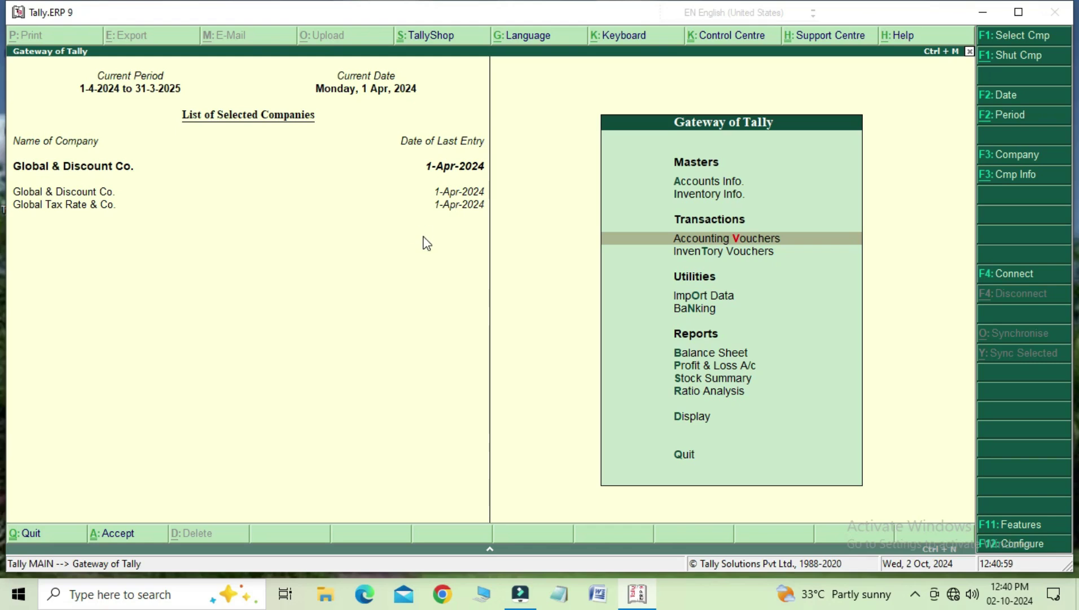
key("Return")
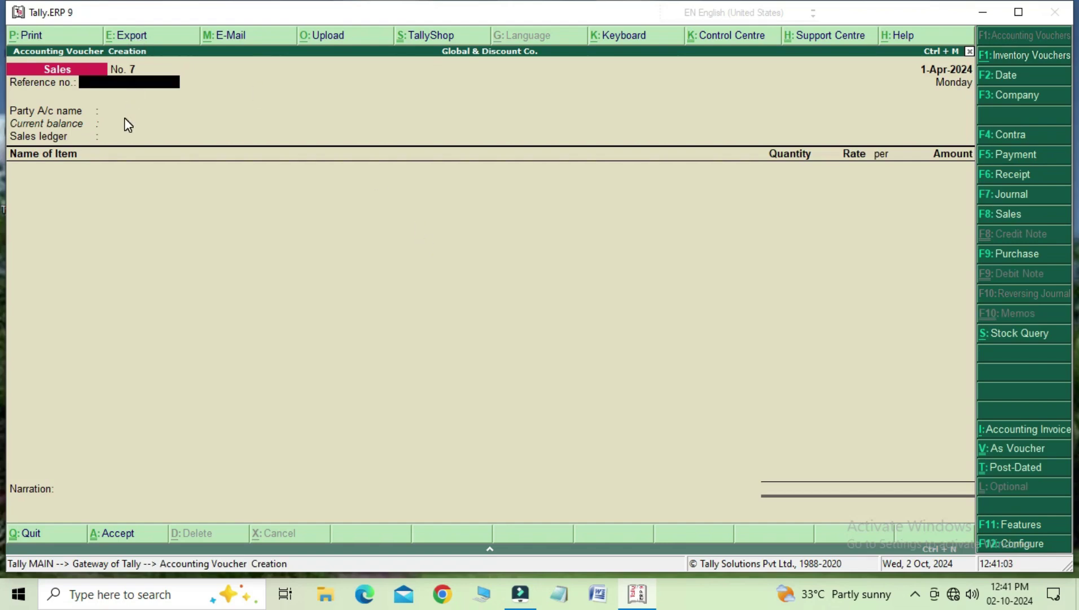
Change the sales voucher being entered to the Cerdit Sale voucher type
key("F8")
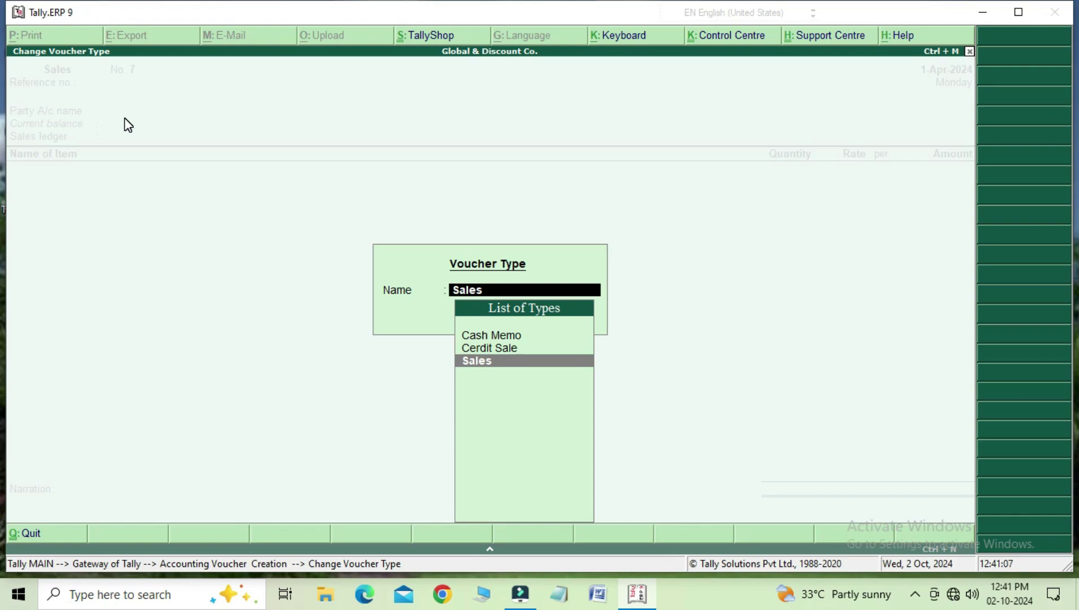
key("Up")
key("Up")
key("Down")
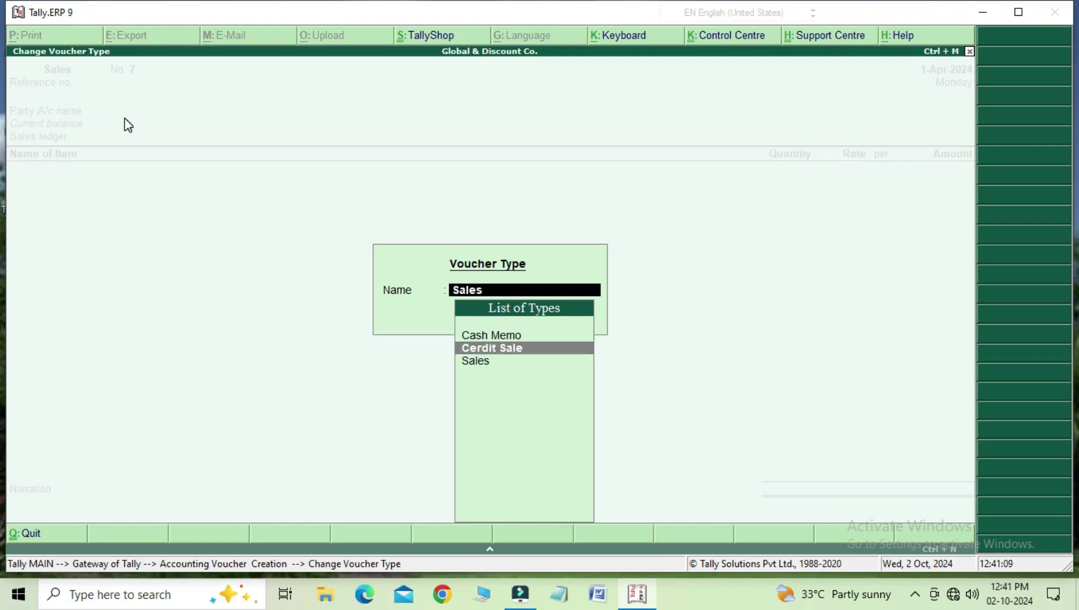
key("Up")
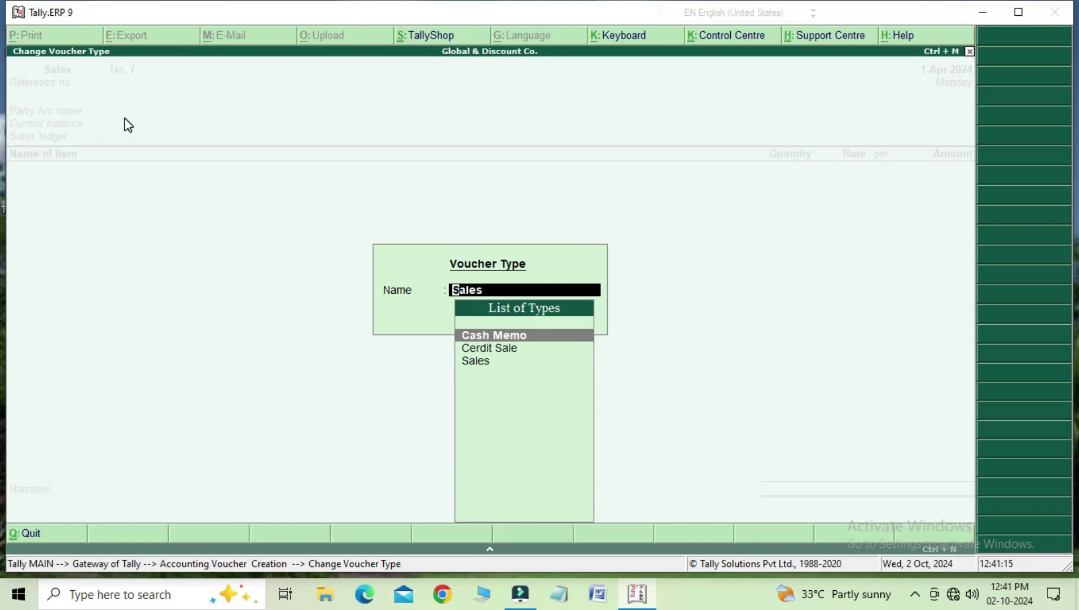
key("Down")
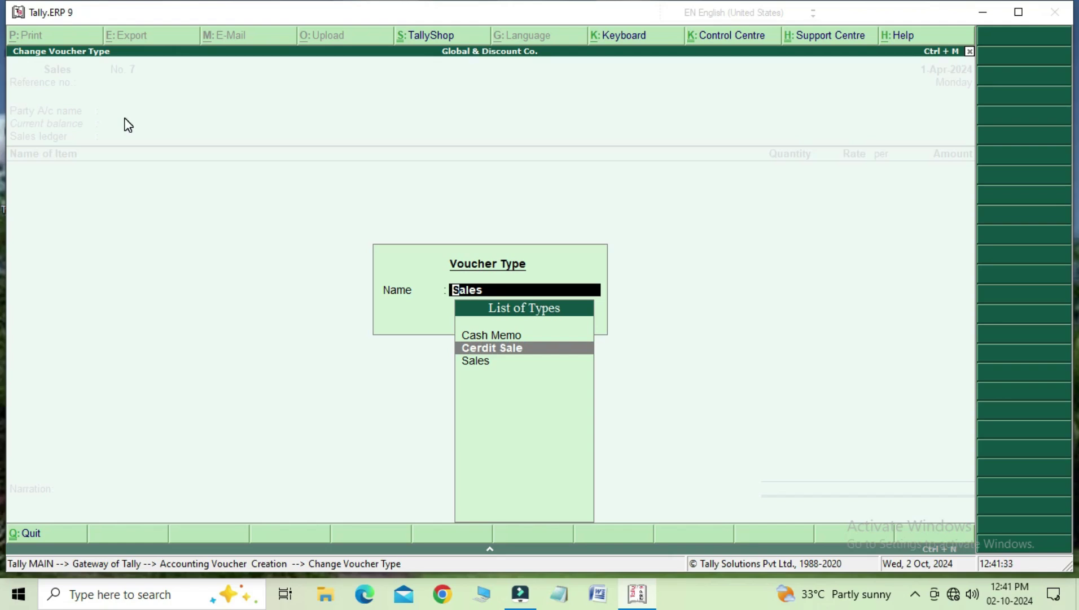
key("Return")
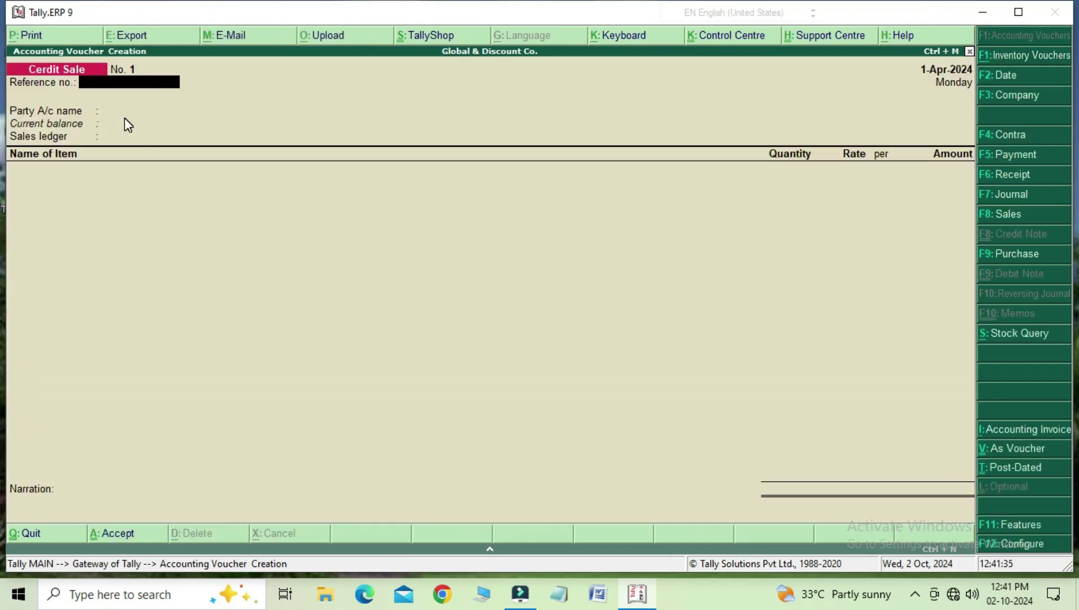
Enter the reference number ch55 and choose the last customer account in the ledger list as the party
type("ch55")
key("Return")
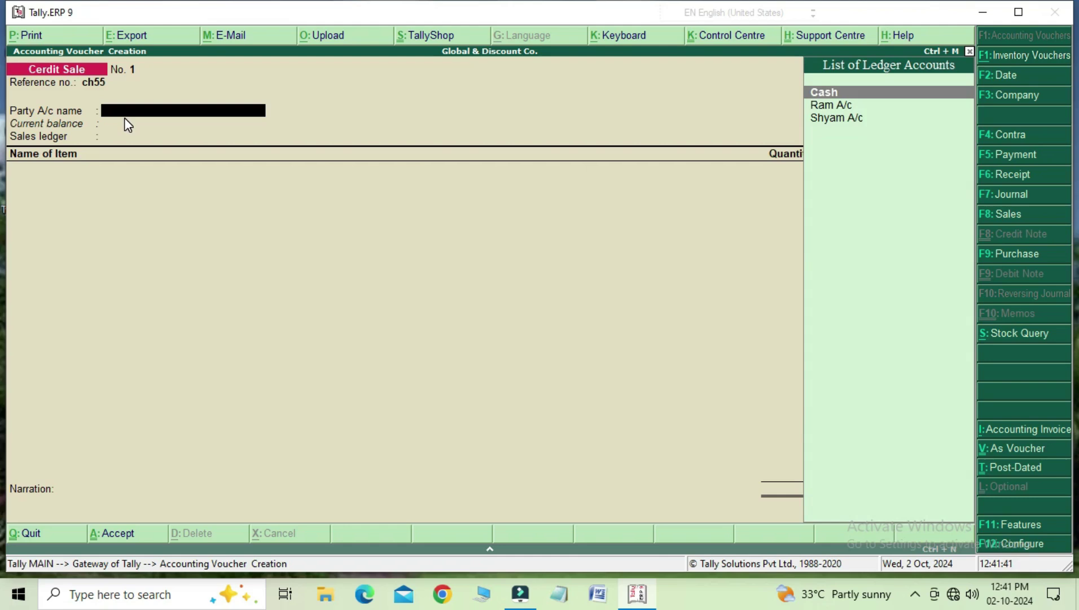
key("Down")
key("Down")
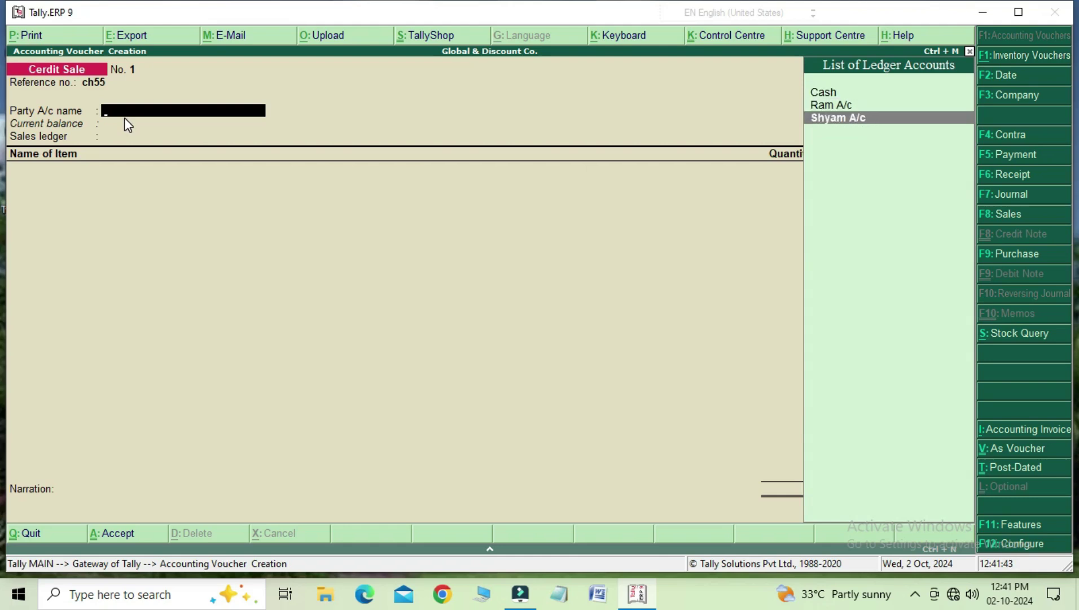
key("Return")
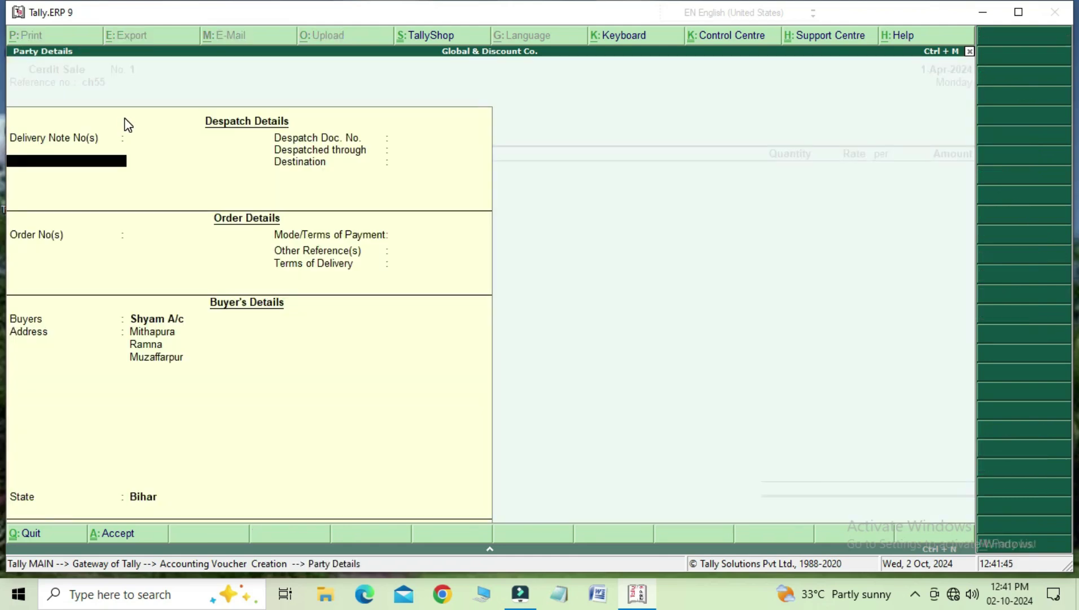
Enter delivery note number 22 dated 1-Apr-2024 and leave the other despatch details blank
type("22")
key("Return")
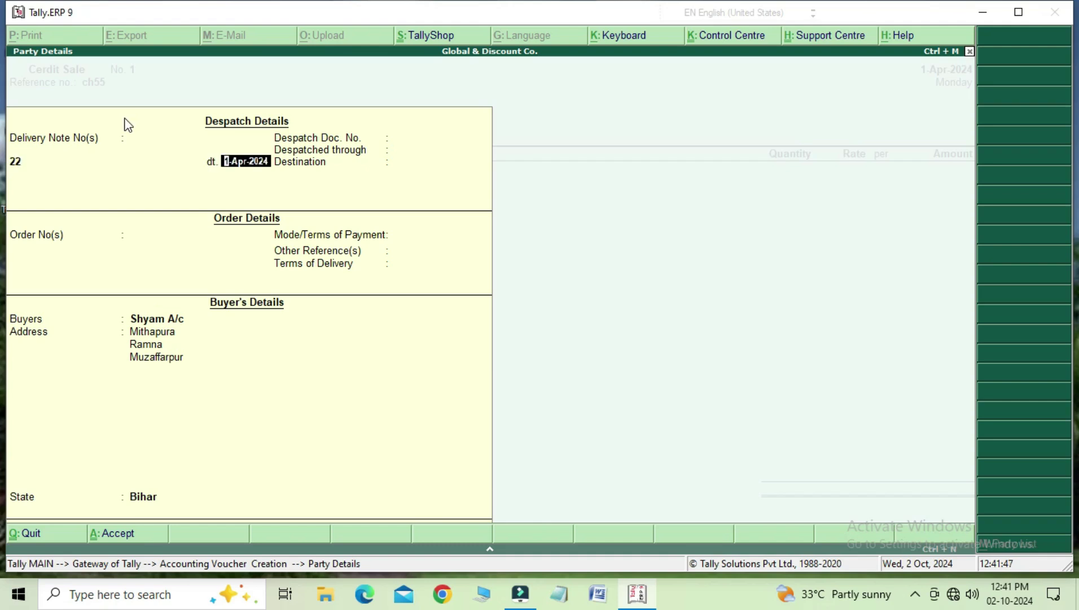
key("Return")
key("Return")
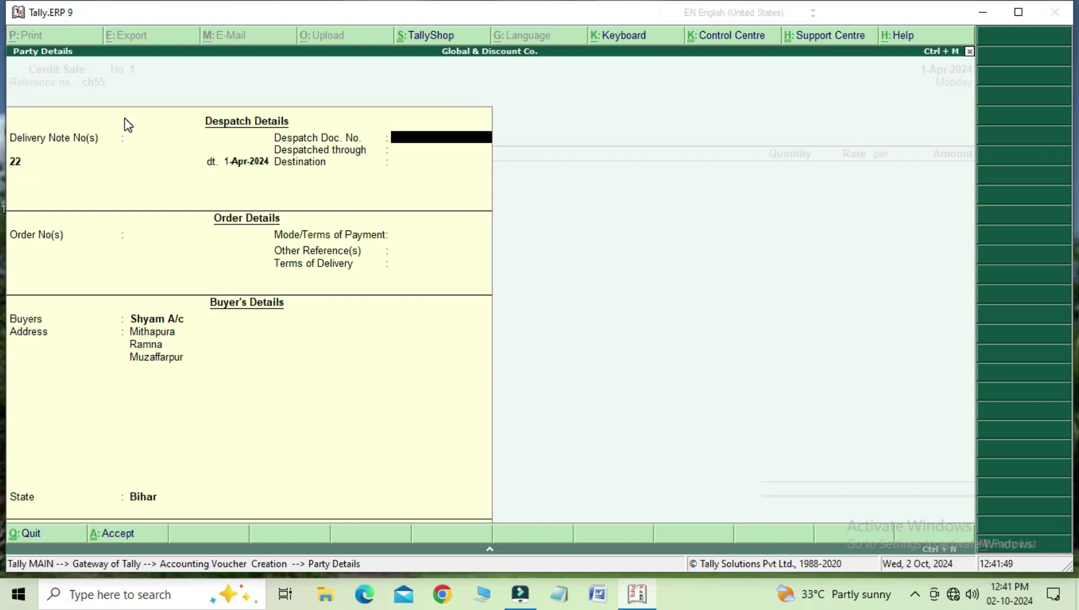
key("Return")
key("Return")
key("Return")
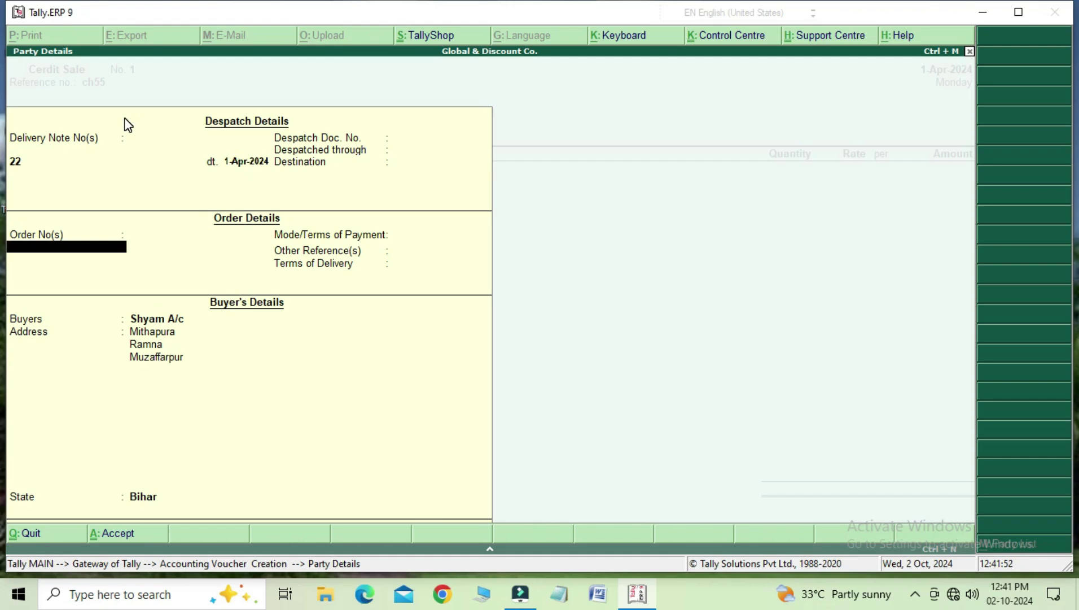
Leave the order details blank, accept the buyer's details and select Sale A/c as the sales ledger
key("Return")
key("Return")
key("Return")
key("Return")
key("Return")
key("Return")
key("Return")
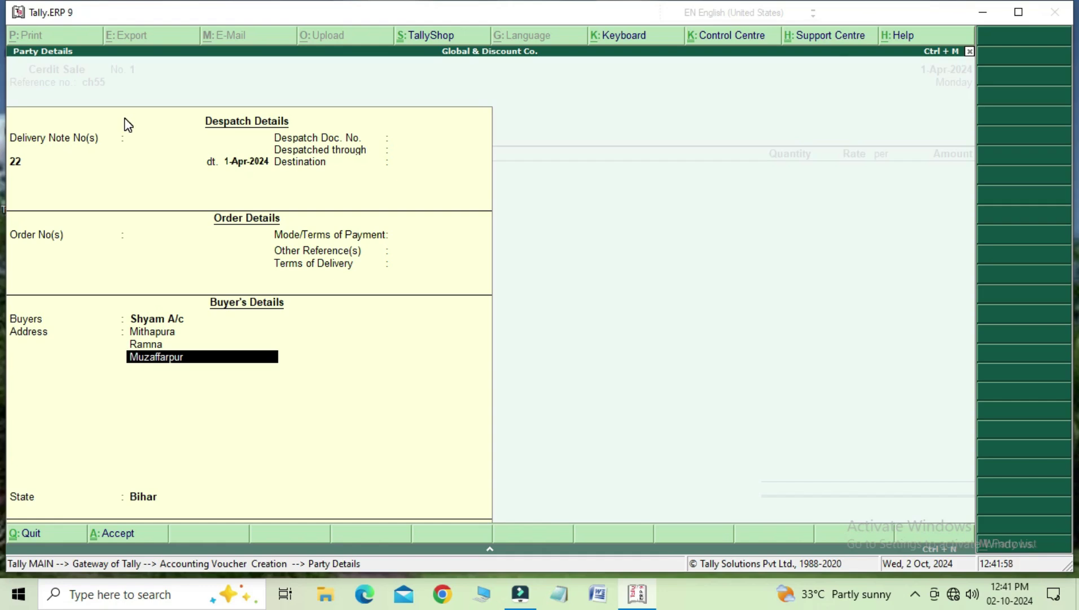
key("Return")
key("Return")
key("Return")
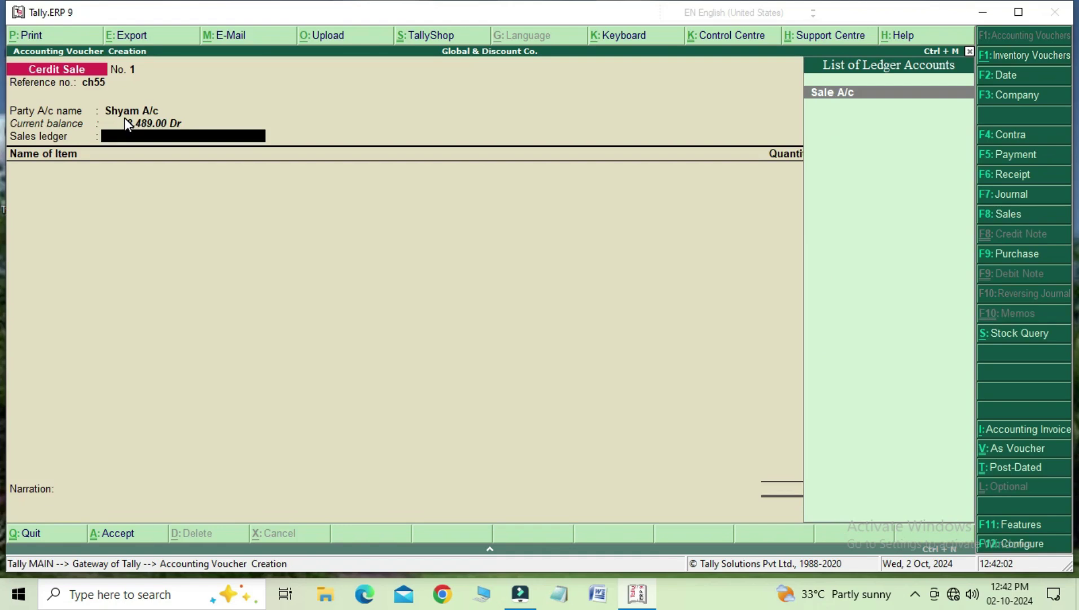
key("Return")
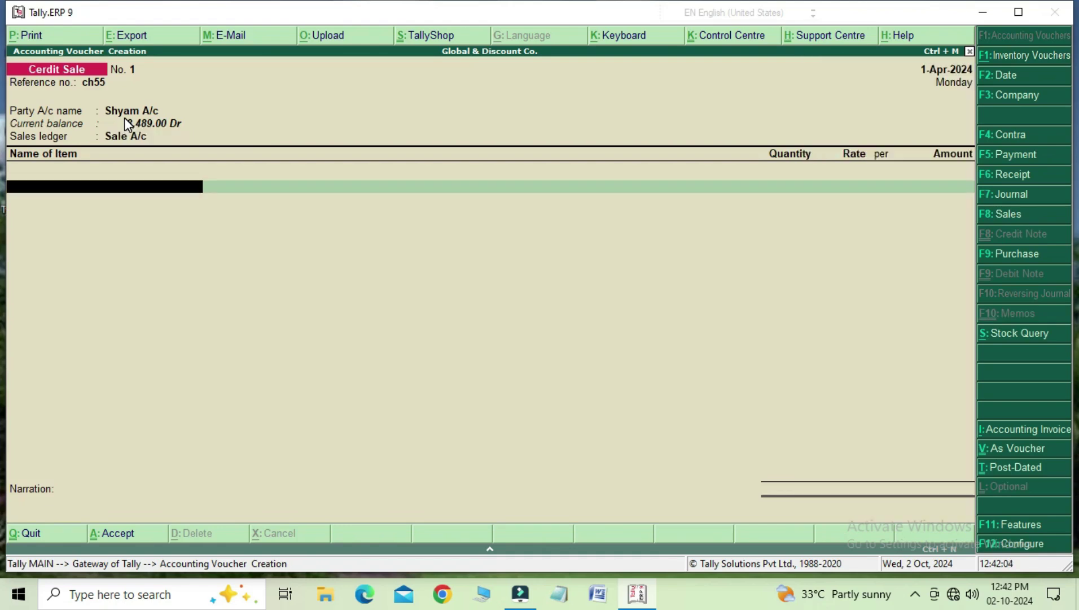
Add 20 kg of Sugar to the voucher at the rate of 50.00 per kg
key("Down")
key("Down")
key("Down")
key("Down")
key("Down")
key("Down")
key("Return")
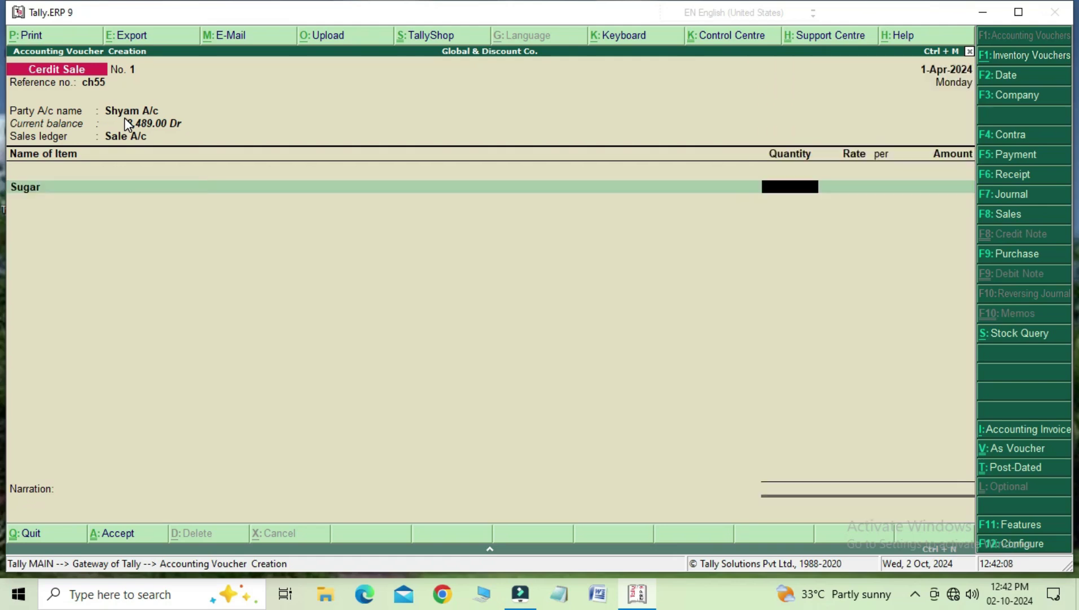
type("20")
key("Return")
key("Return")
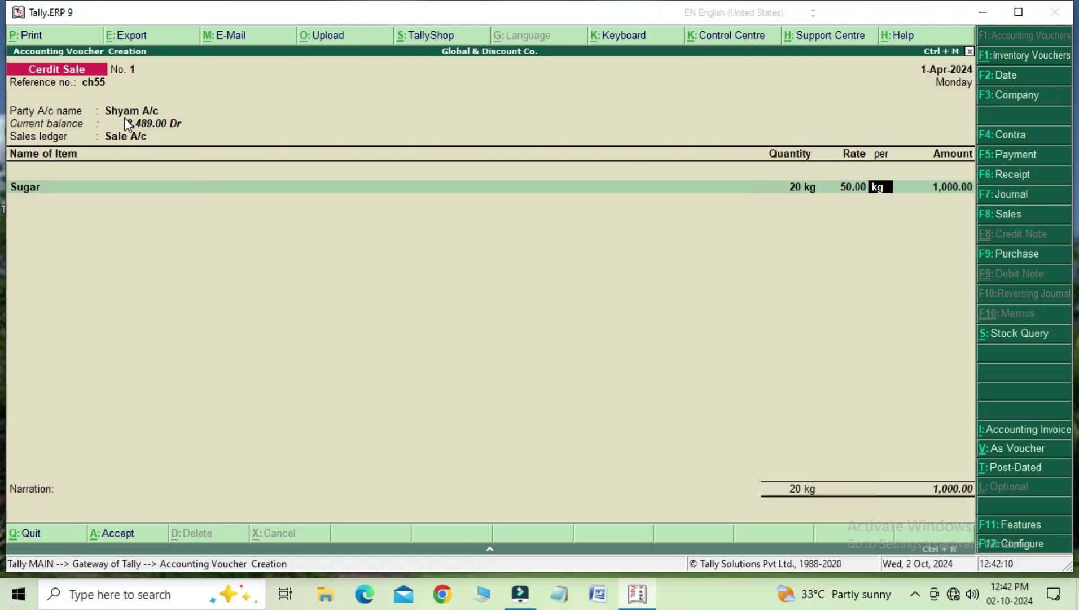
key("Return")
key("Return")
Add 10 kg of Rice at the rate of 60.00 per kg and end the item list
key("Down")
key("Down")
key("Down")
key("Down")
key("Down")
key("Return")
type("10")
key("Return")
key("Return")
key("Return")
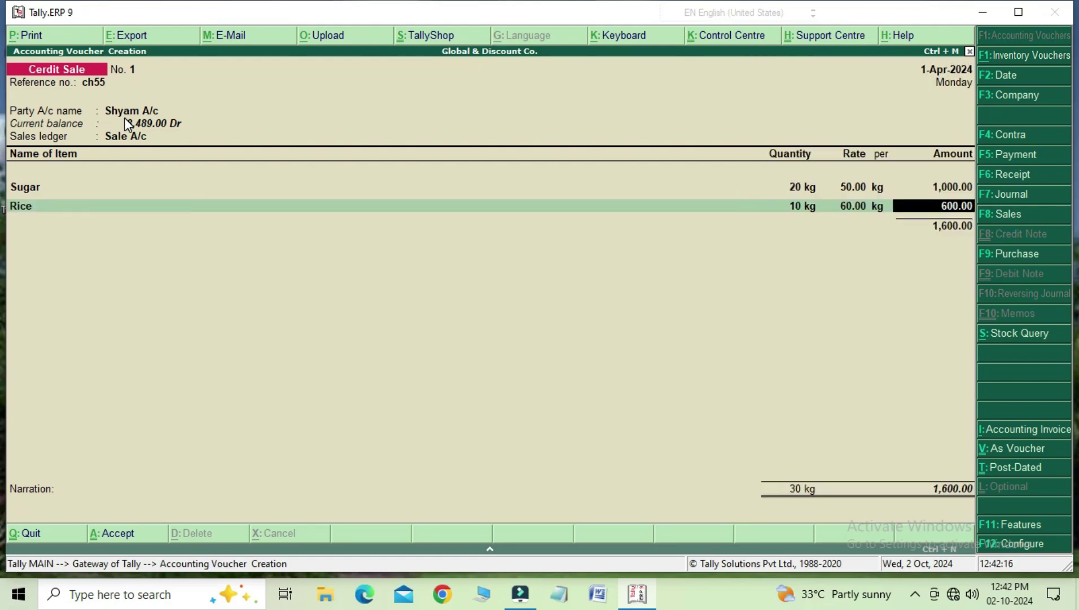
key("Return")
key("Return")
key("Return")
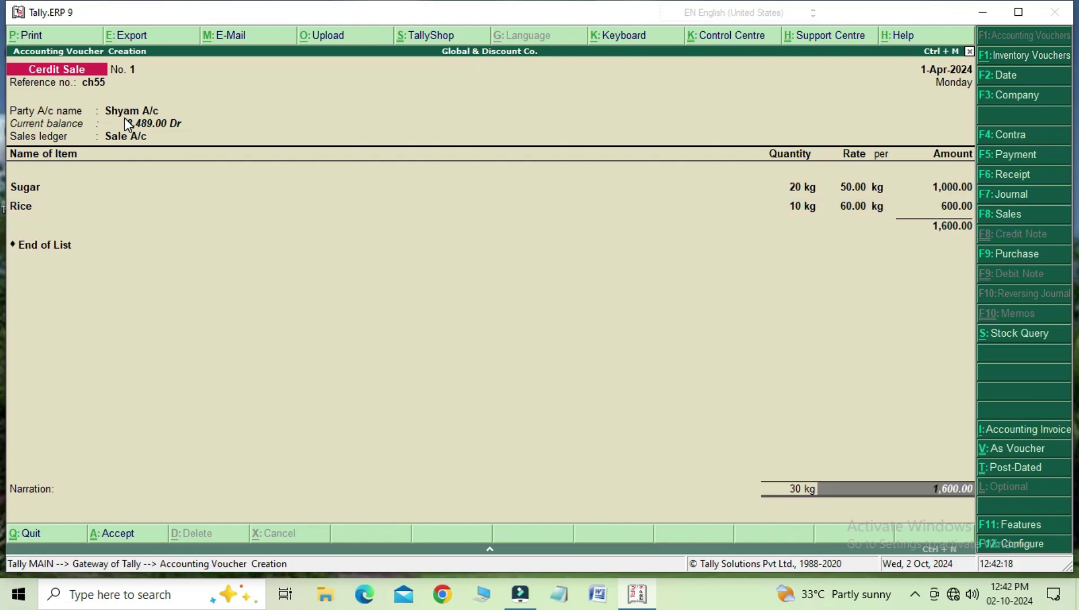
key("Return")
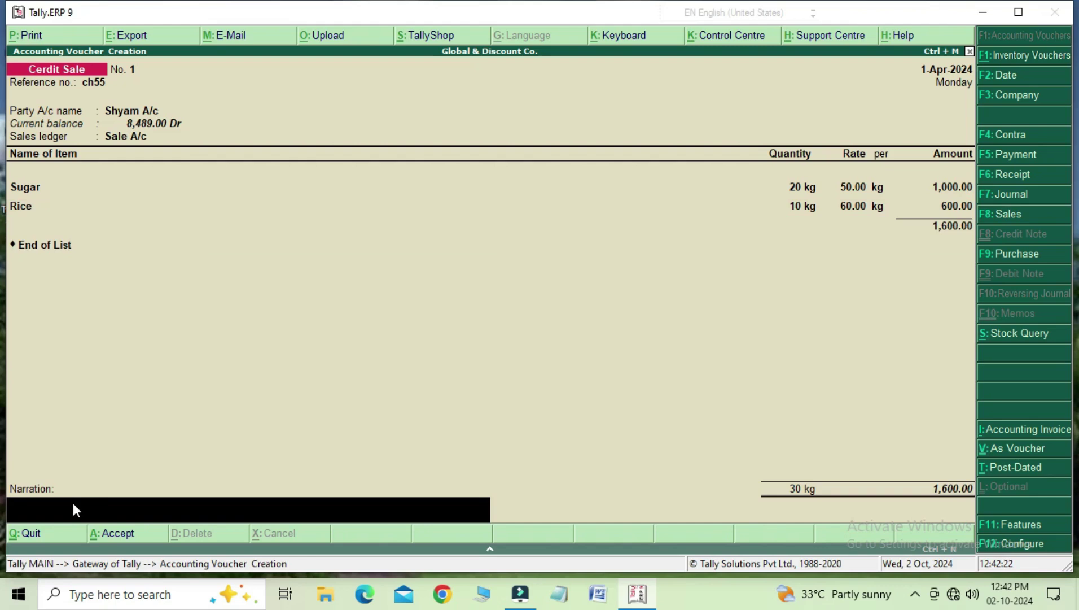
Preview the Cerdit Sale voucher's printed invoice enlarged to examine its title, and return to the voucher
left_click(49, 37)
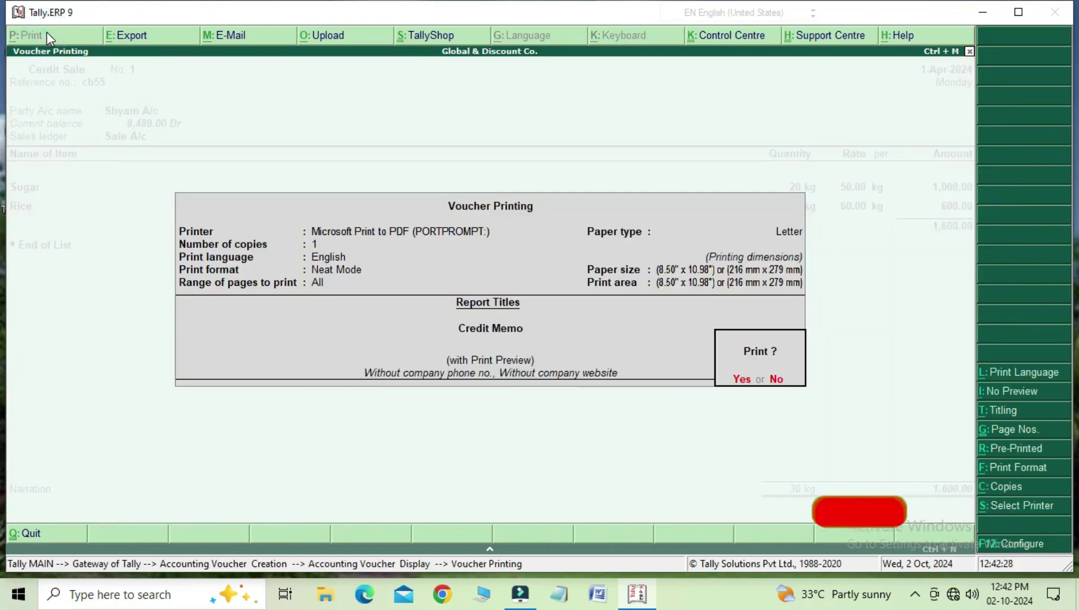
key("Return")
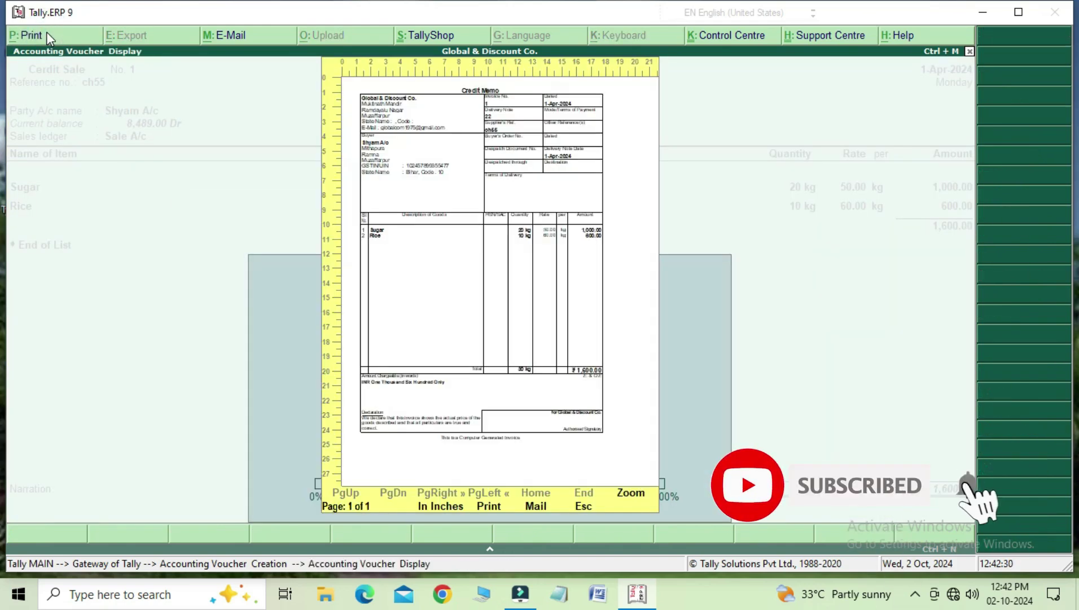
left_click(629, 496)
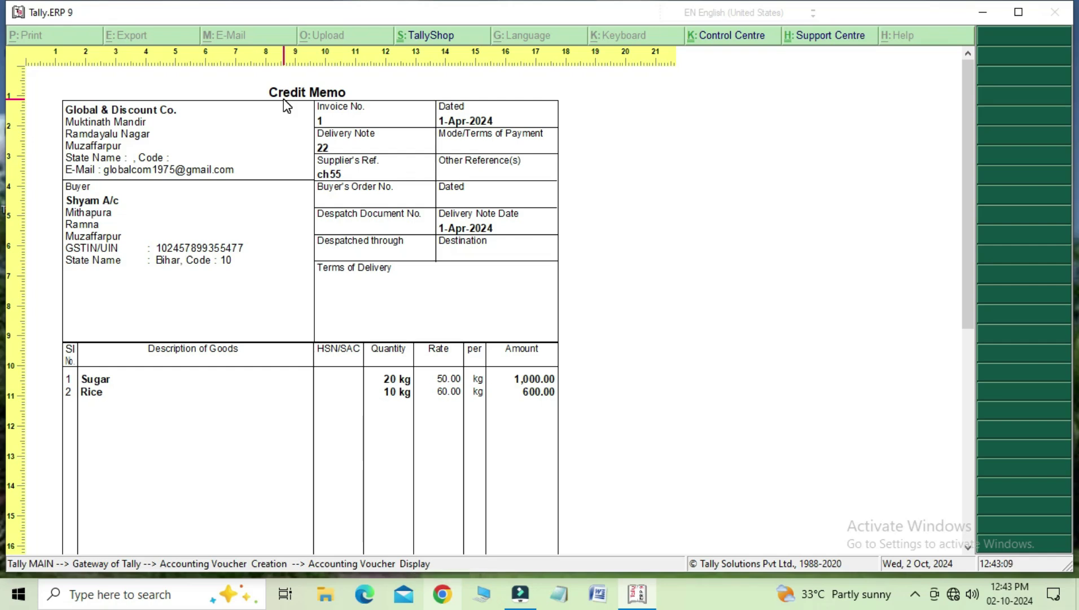
key("Escape")
key("Escape")
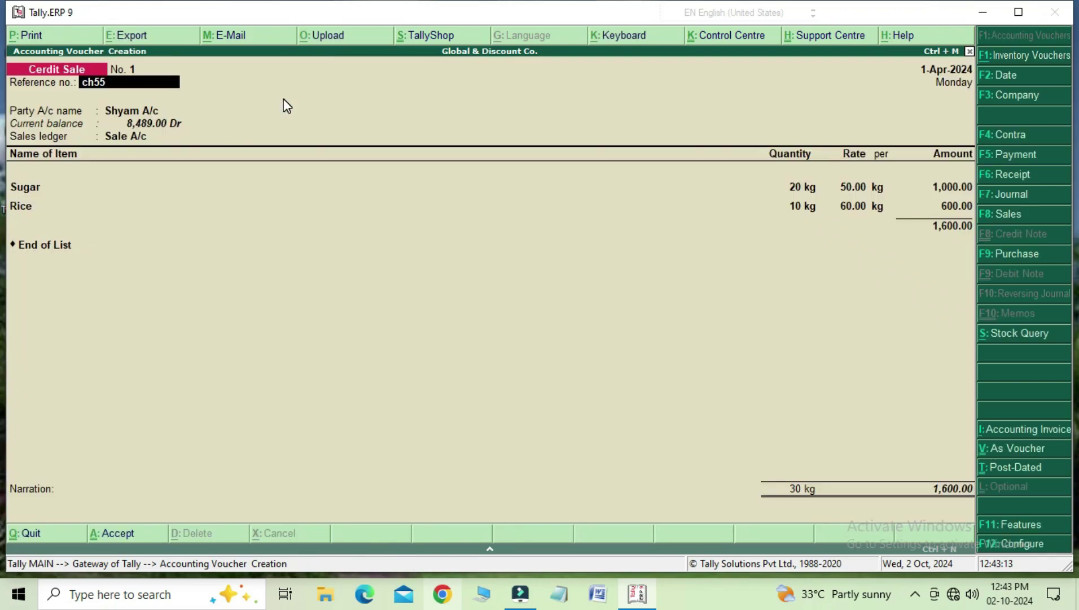
Save the Cerdit Sale voucher and switch the new sales voucher to the Cash Memo type
key("ctrl+a")
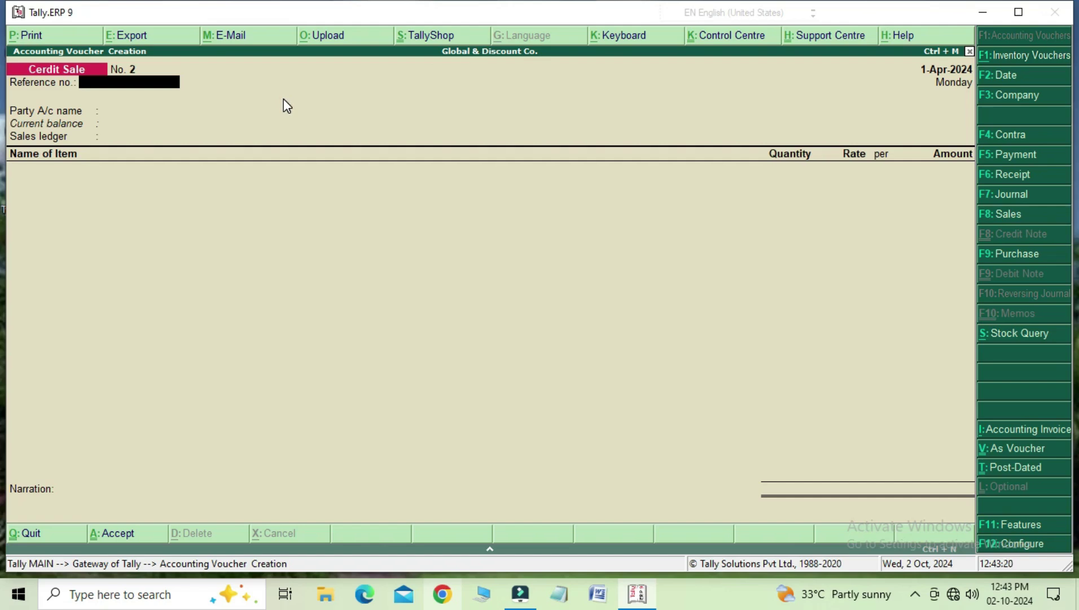
key("F8")
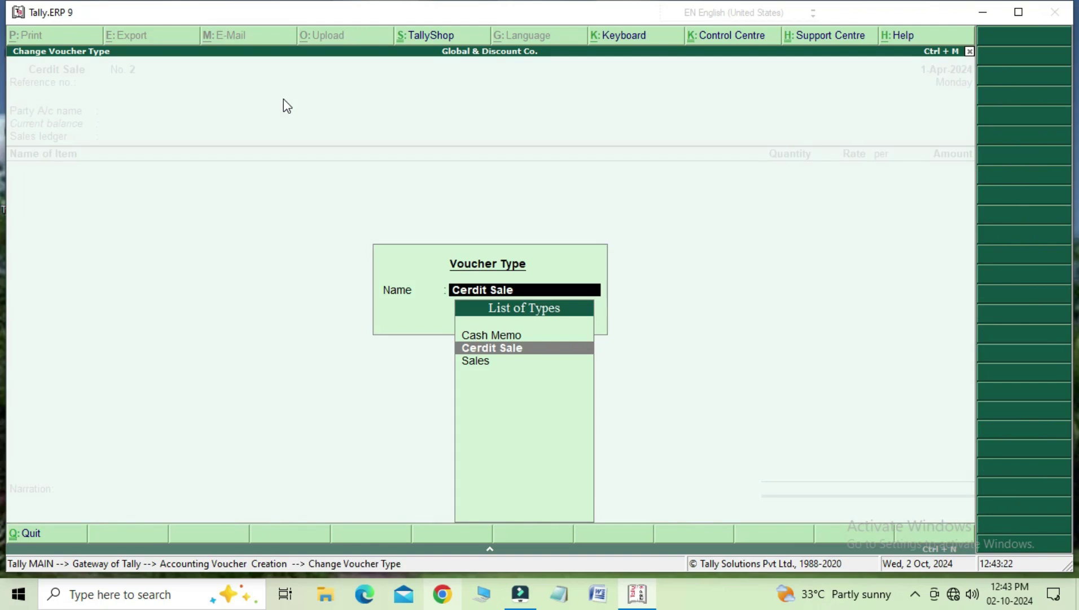
key("Up")
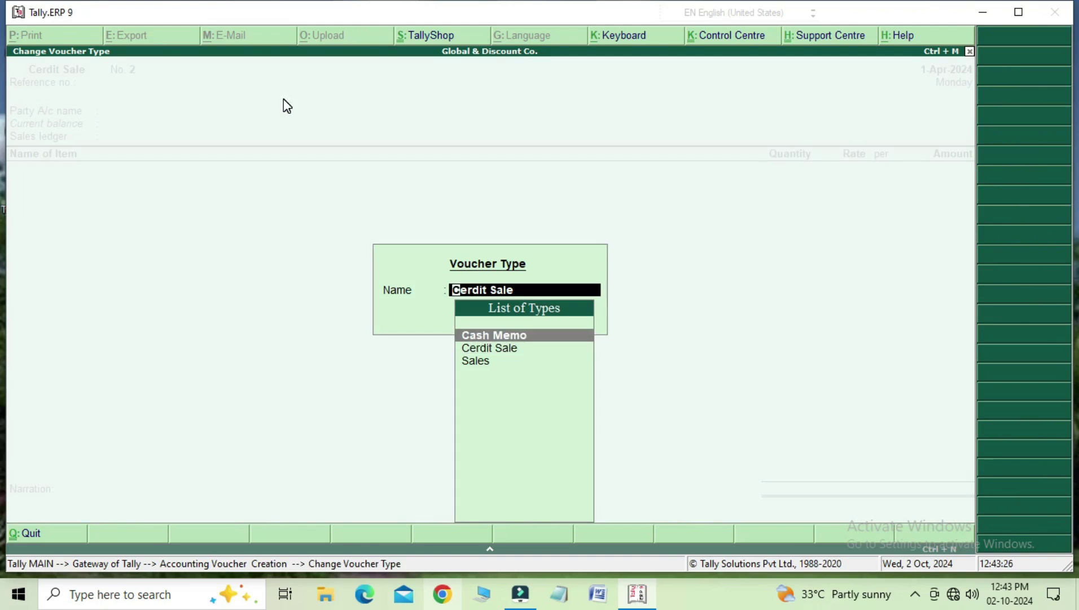
key("Return")
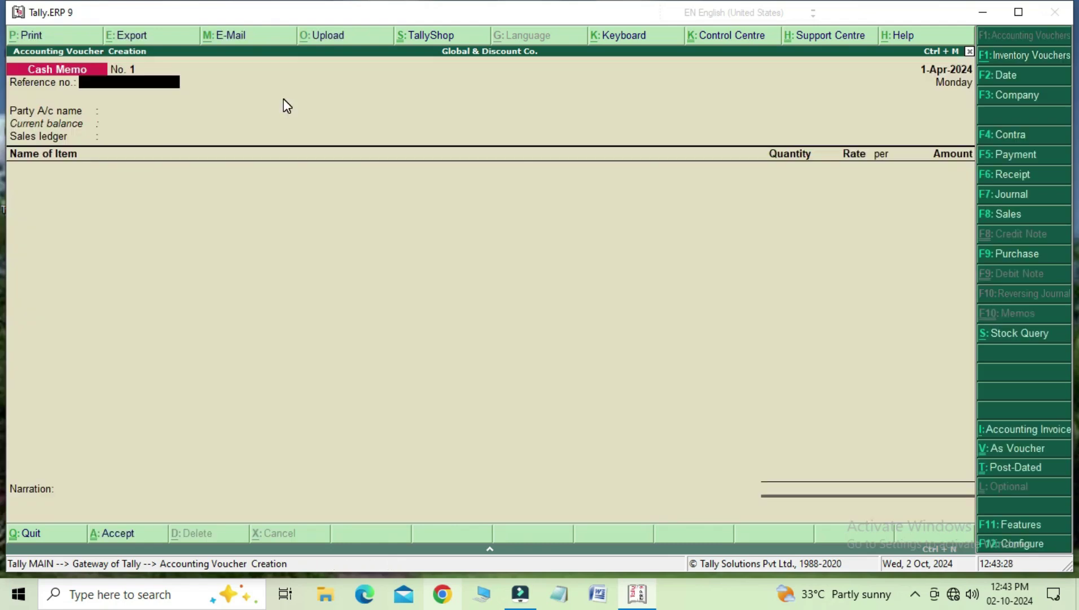
Enter reference number kk22, select Cash as the party account, and leave the despatch and order details blank
type("kk22")
key("Return")
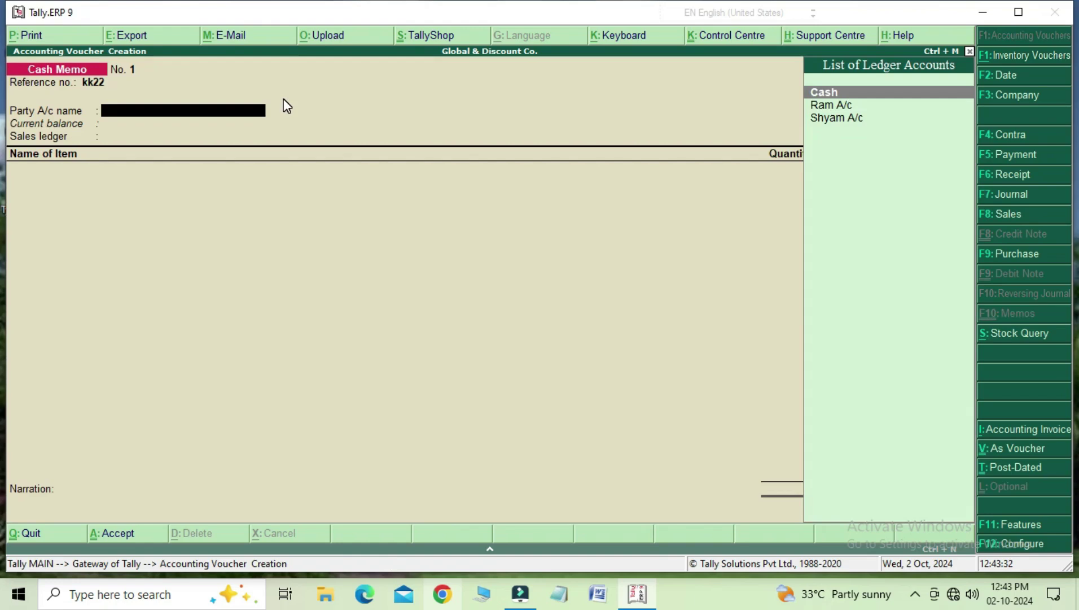
key("Return")
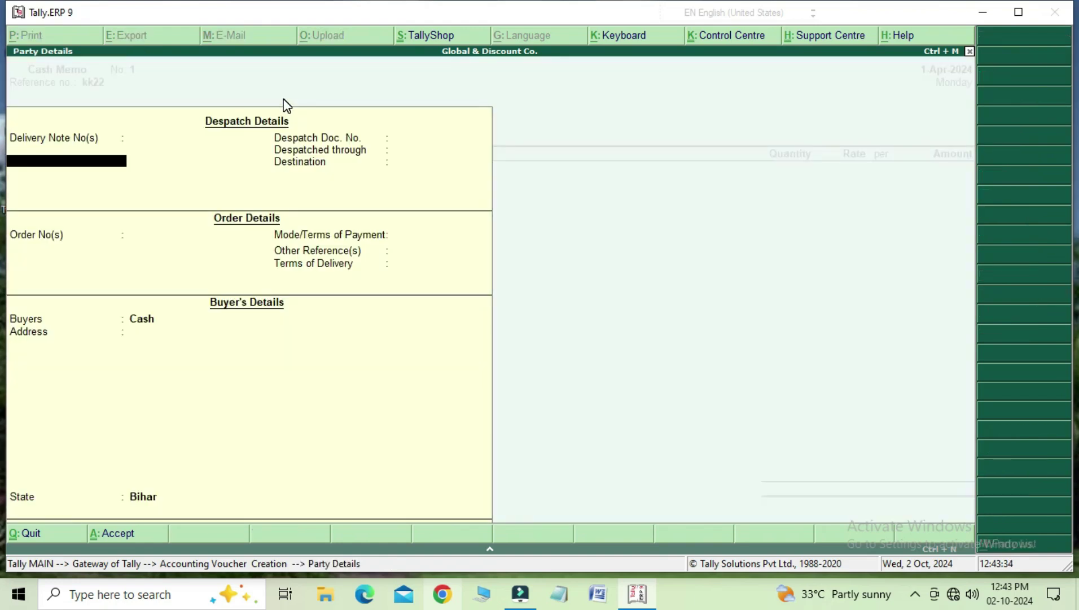
key("Return")
key("Return")
key("Return")
key("Return")
key("Return")
key("Return")
key("Return")
key("Return")
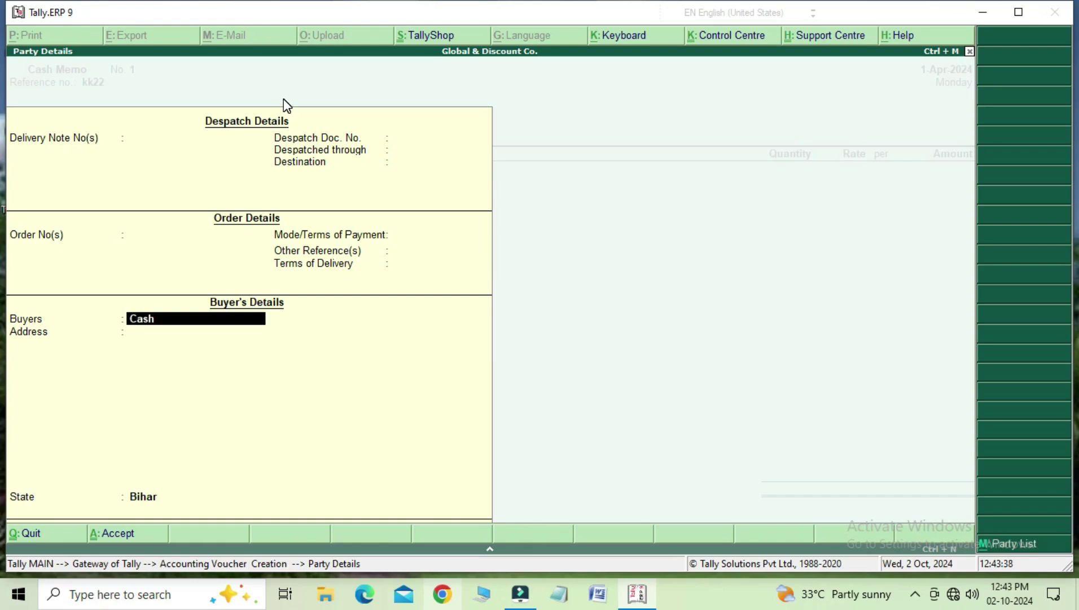
Replace the buyer's name in the party details with Arnav Traders
type("Ar")
type("na")
type("b")
key("BackSpace")
key("BackSpace")
type("av Traders")
key("Return")
Enter the buyer's address, with the locality, city and postal code on separate lines
type("Amna")
key("BackSpace")
key("BackSpace")
key("BackSpace")
key("BackSpace")
type("Ra")
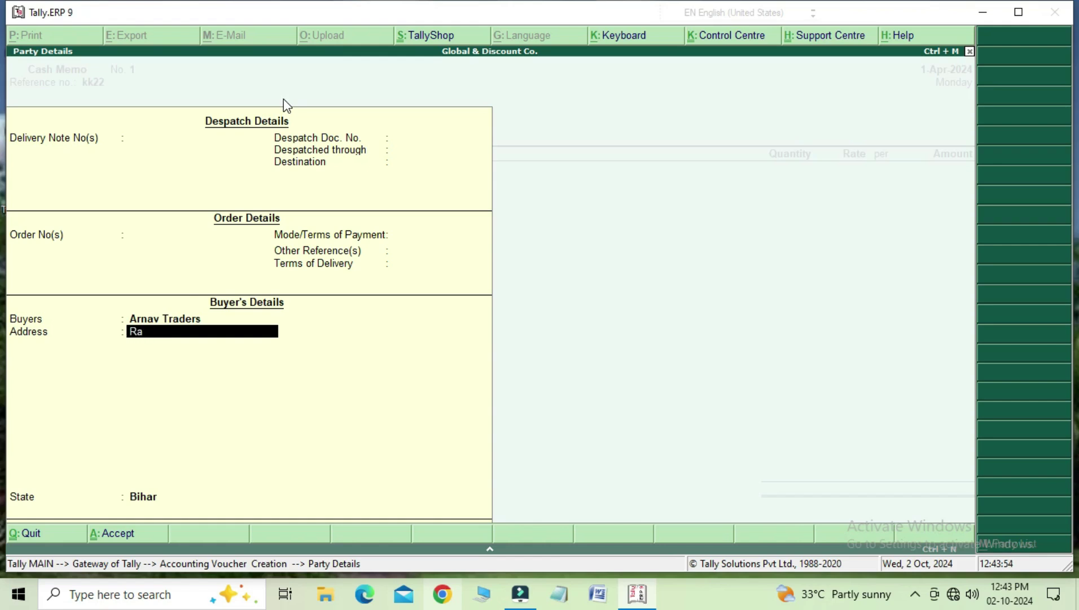
type("mna")
key("Return")
type("Muzaffarpu")
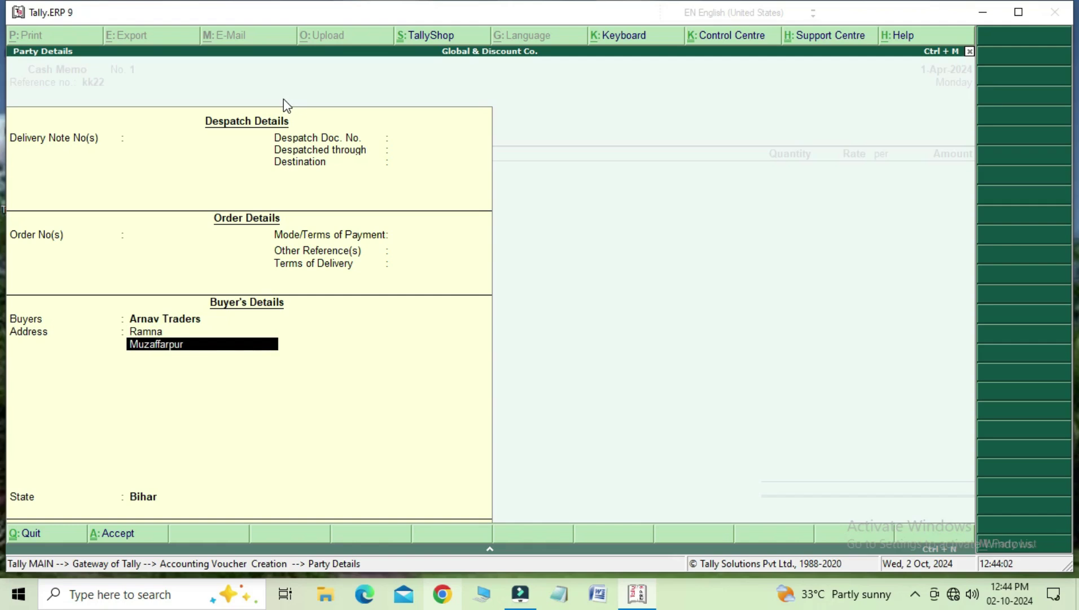
type("r")
key("Return")
type("4")
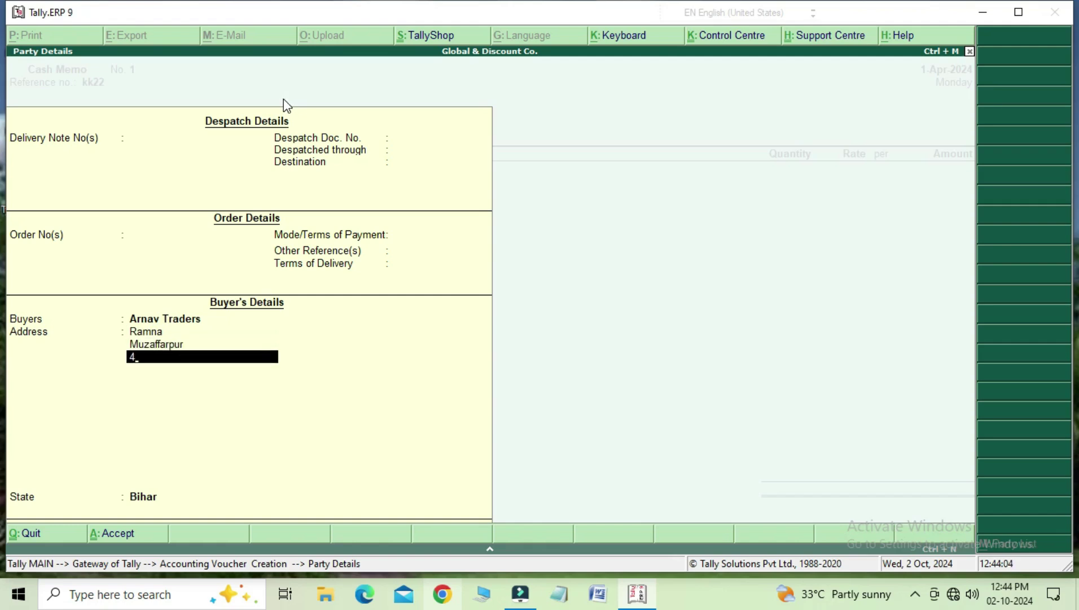
key("BackSpace")
type("842002")
Accept the buyer's details with Bihar as the state and select Sale A/c as the sales ledger
key("Return")
key("Return")
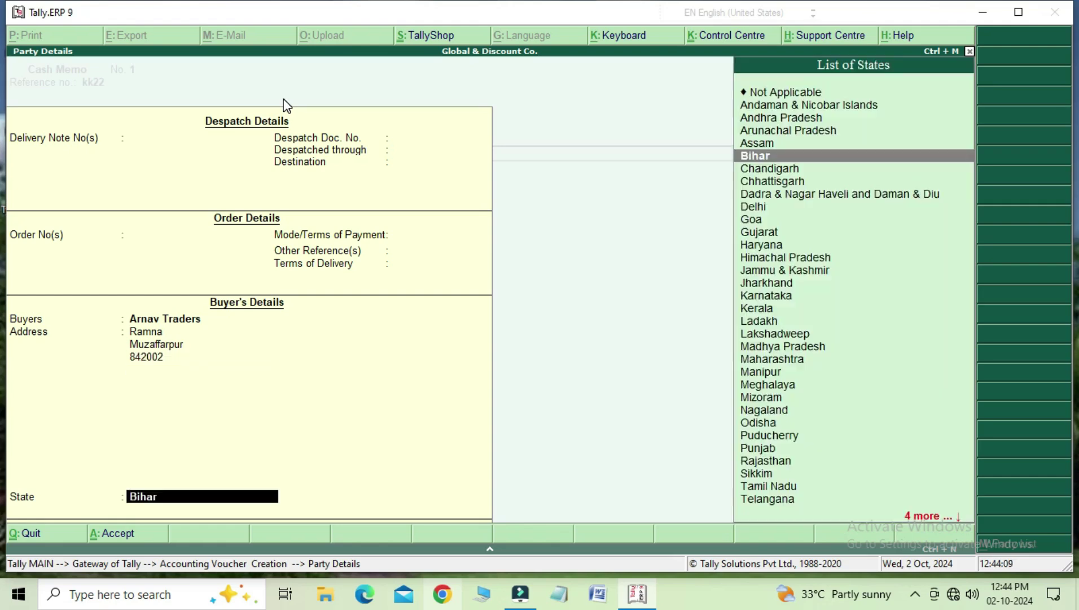
key("Return")
key("Return")
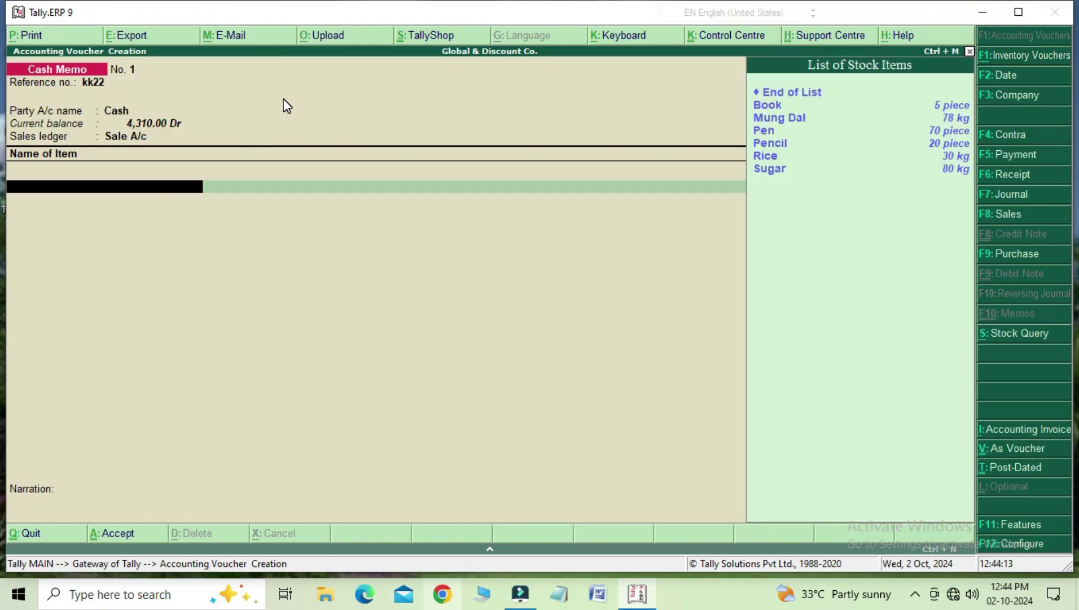
Add 10 pieces of Pen to the voucher at the rate of 20.00 per piece
key("Down")
key("Down")
key("Down")
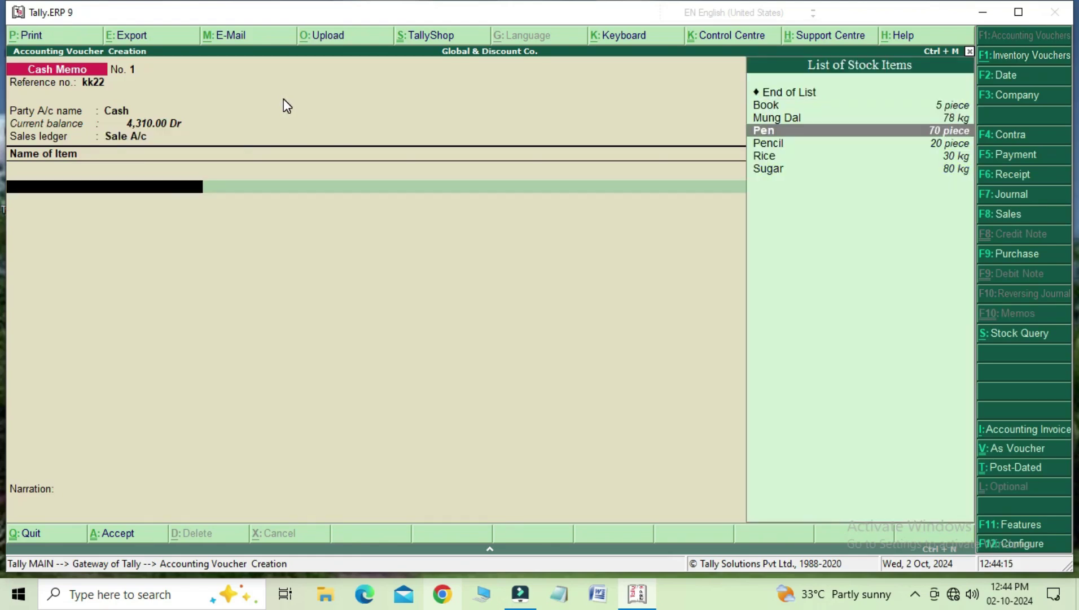
key("Return")
type("10")
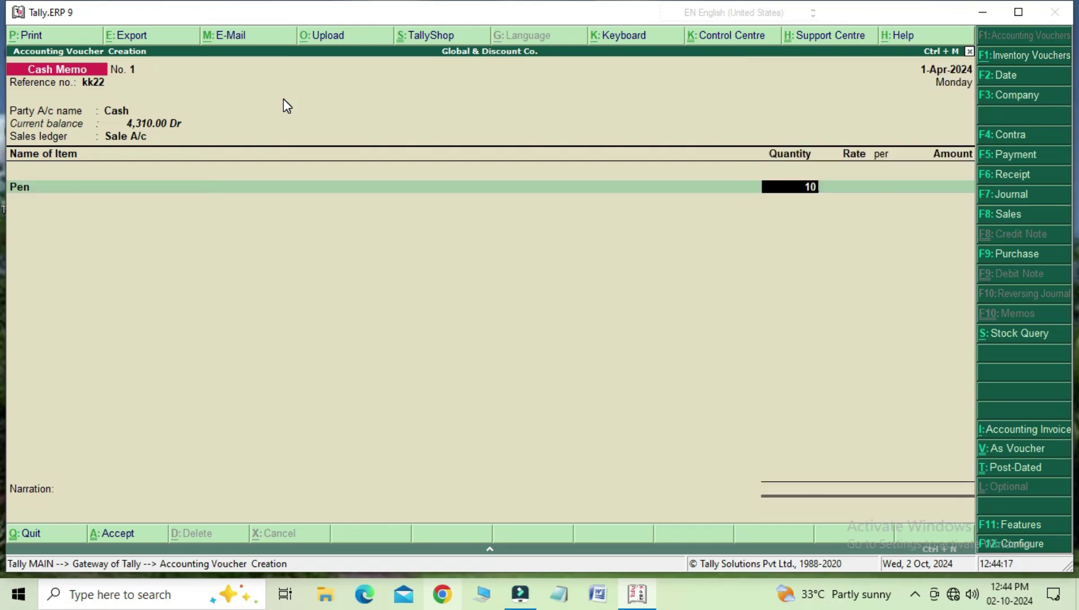
key("Return")
key("Return")
key("Return")
key("Return")
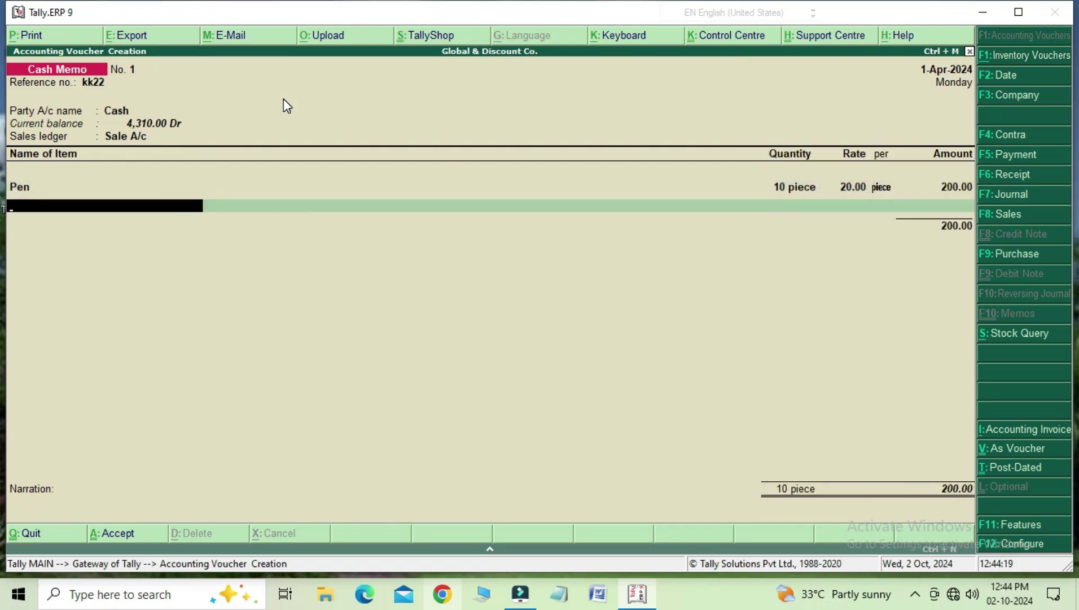
Add 5 pieces of Pencil at the rate of 30.00 per piece and end the item list
key("Down")
key("Down")
key("Down")
key("Down")
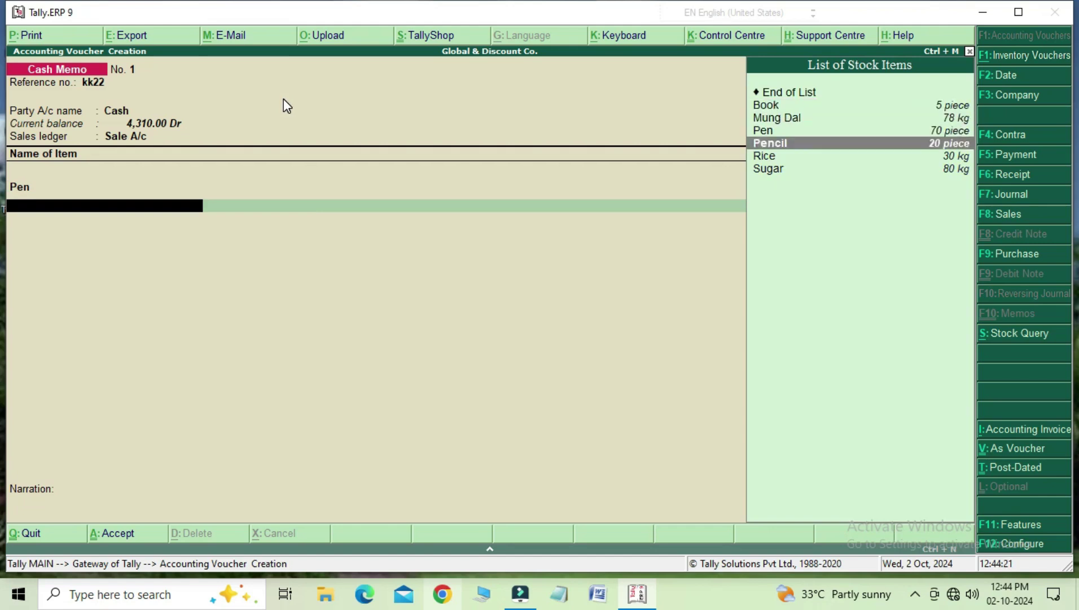
key("Return")
type("5")
key("Return")
key("Return")
key("Return")
key("Return")
key("Return")
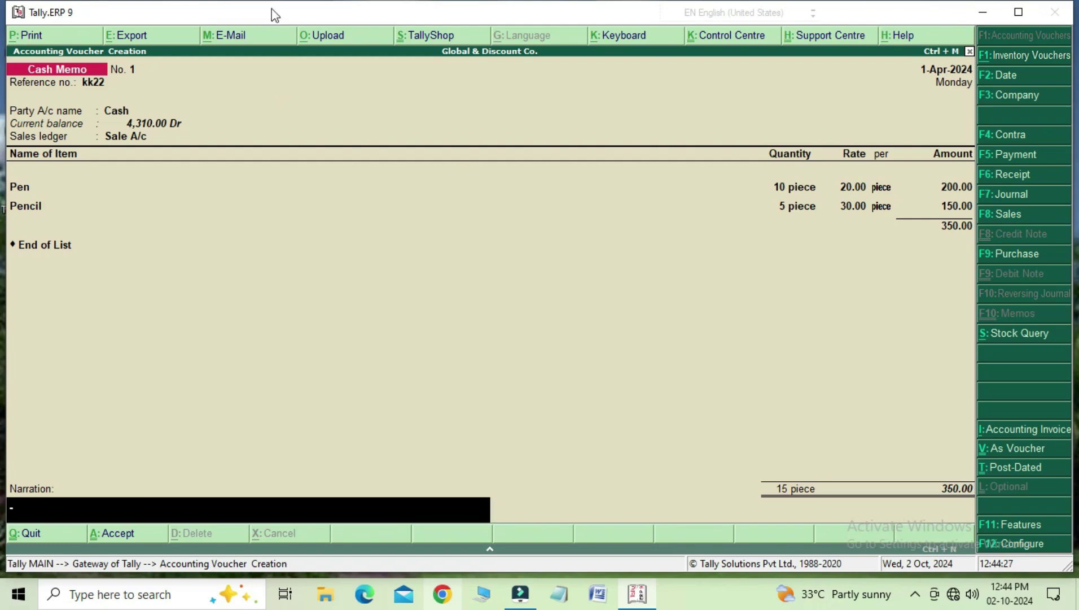
Preview the Cash Memo voucher's printed invoice enlarged to examine its title, and save the voucher
left_click(60, 36)
key("Return")
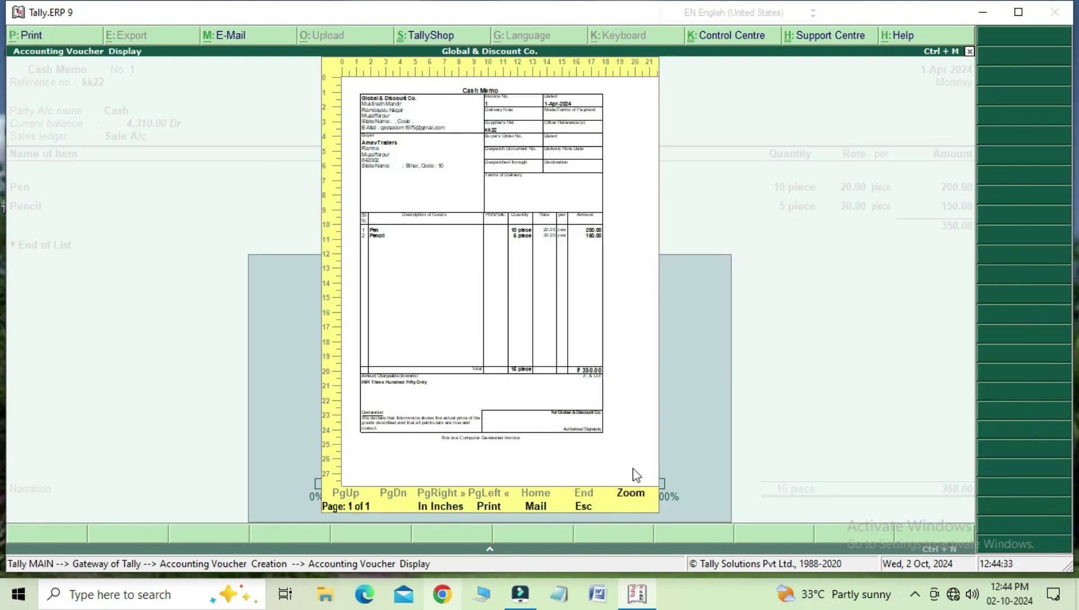
left_click(629, 493)
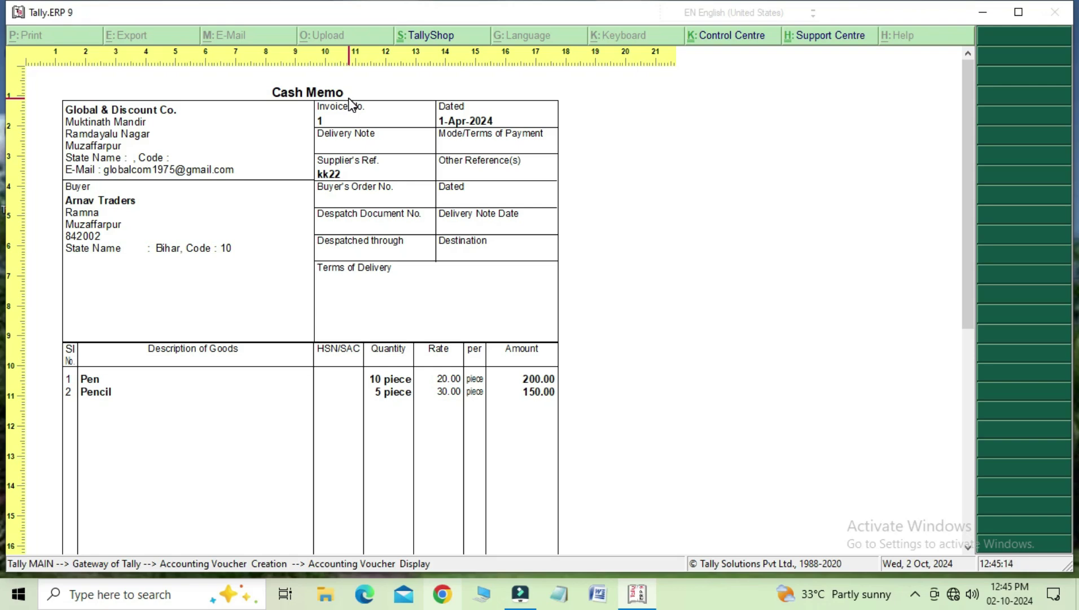
key("Escape")
key("Escape")
key("BackSpace")
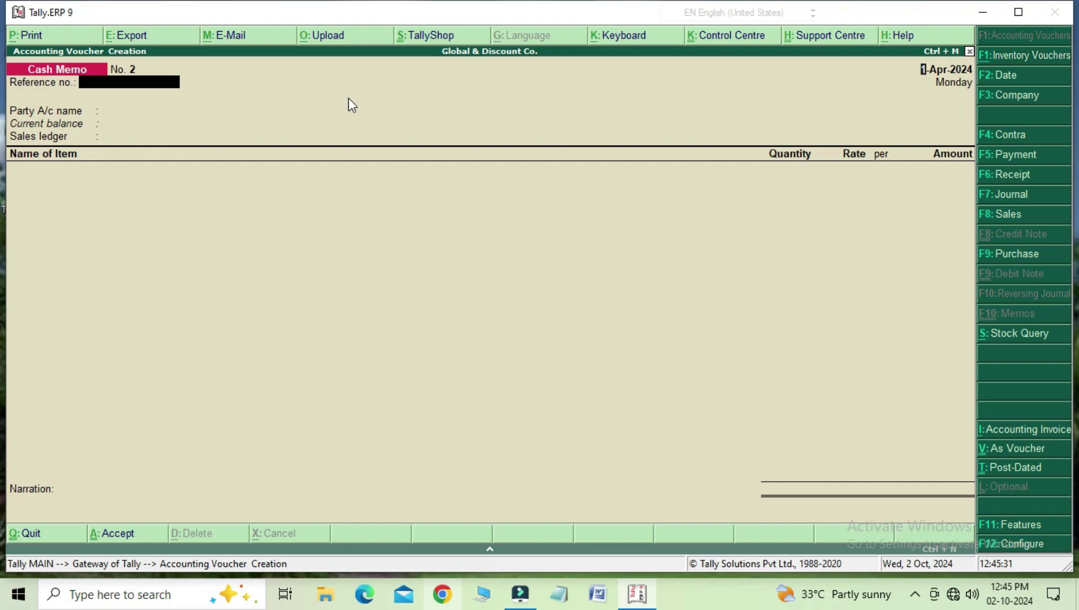
Open the earlier Sales voucher for Mung Dal and Rice, preview its printed invoice to examine the title, and leave the voucher
key("Page_Up")
key("Page_Up")
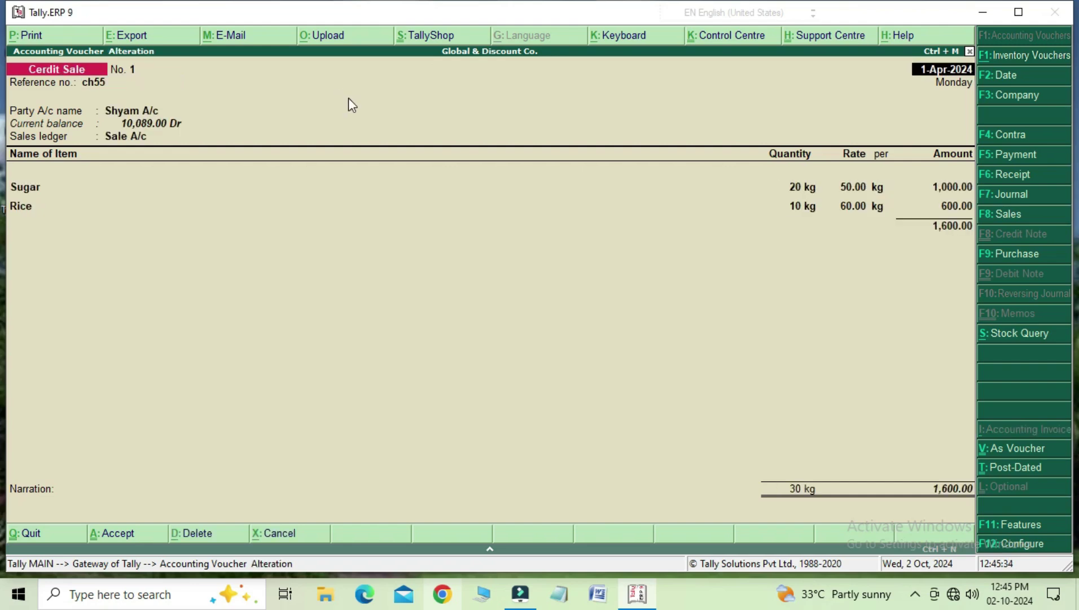
key("Page_Up")
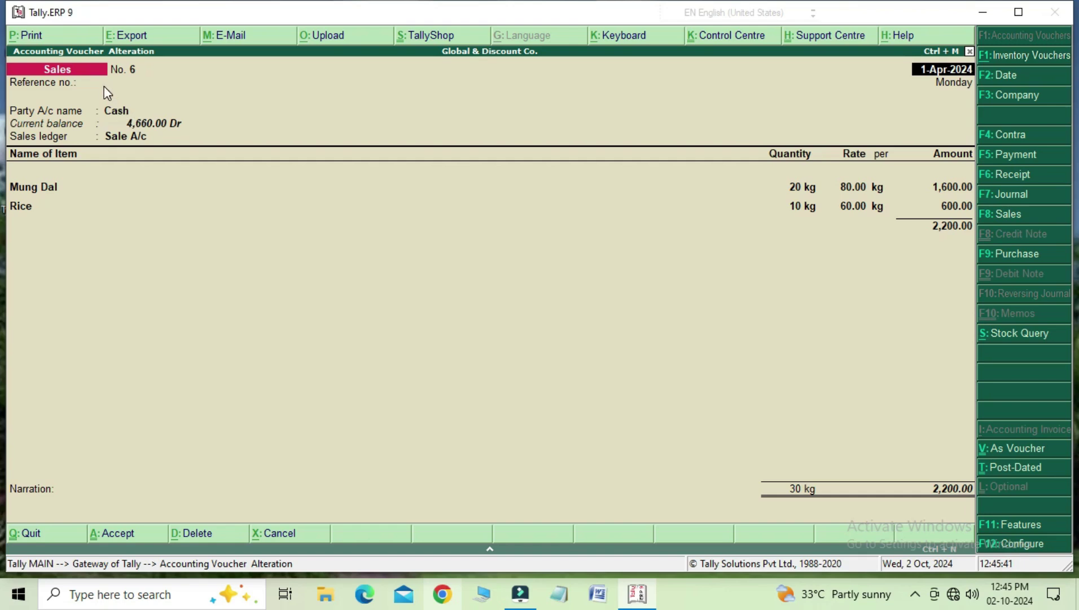
left_click(39, 33)
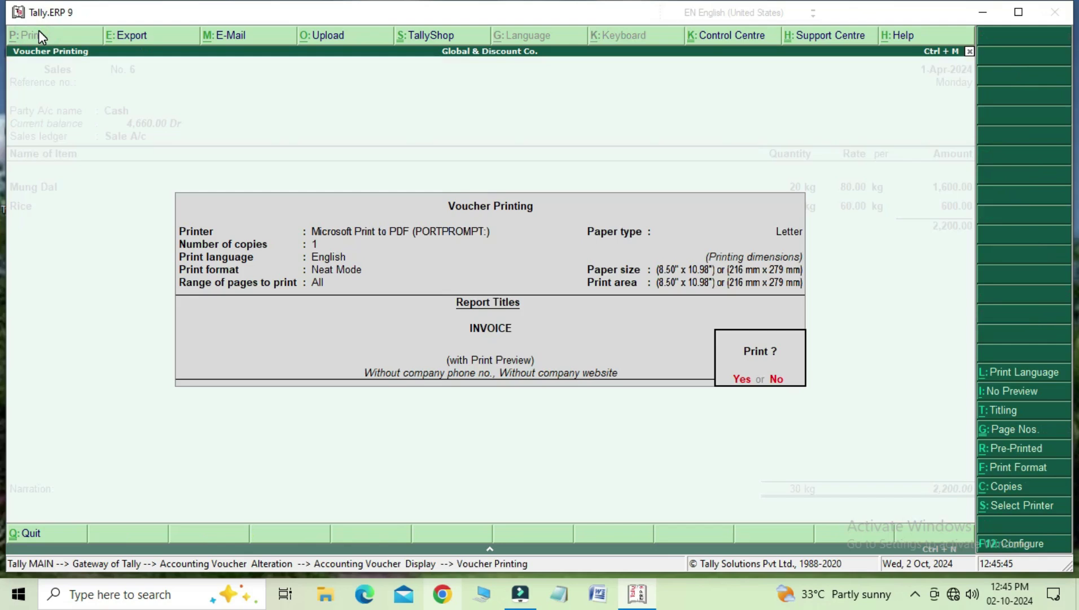
key("Return")
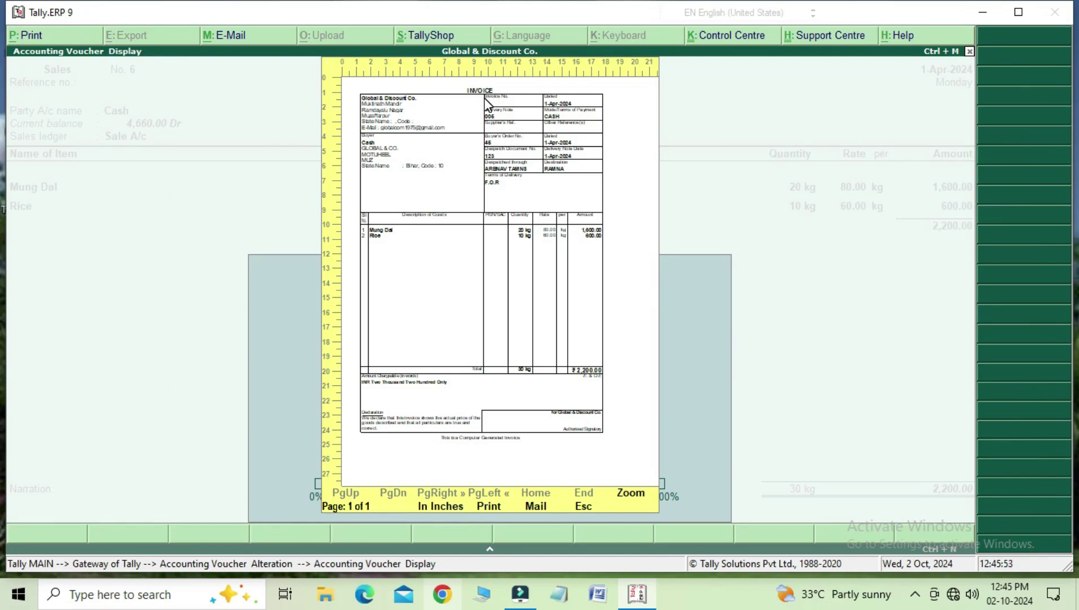
key("Escape")
key("Escape")
key("y")
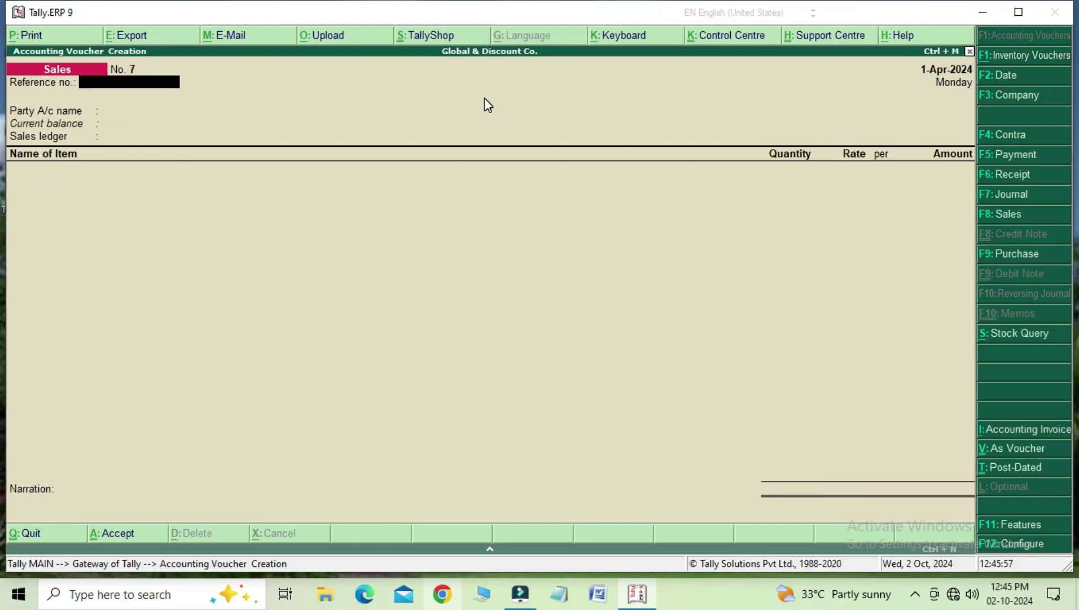
Go back to the saved Cerdit Sale voucher and preview its printed invoice enlarged to examine the title
key("Page_Up")
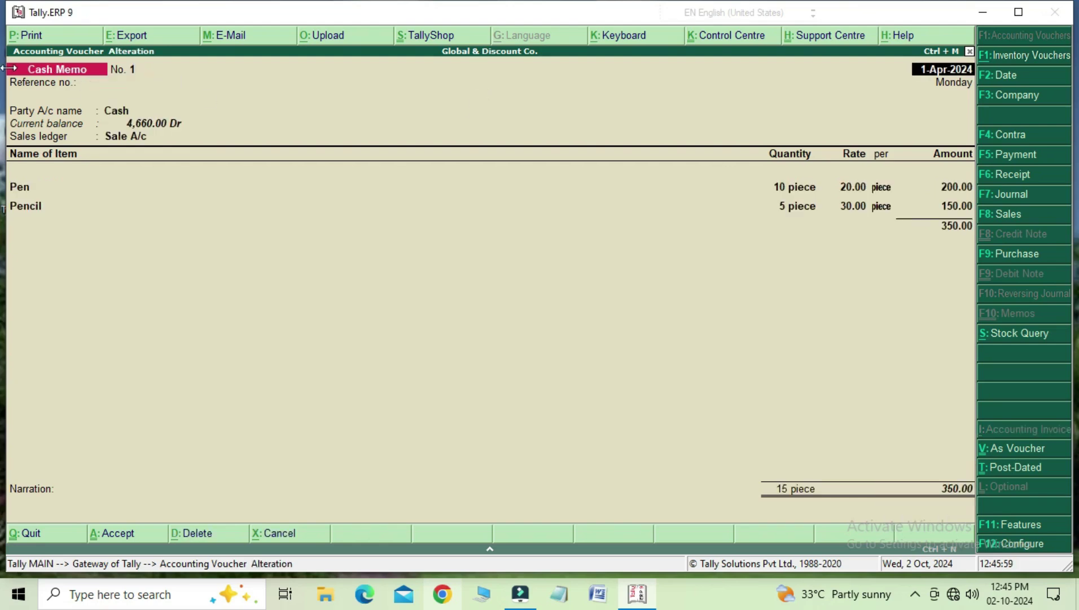
key("Page_Up")
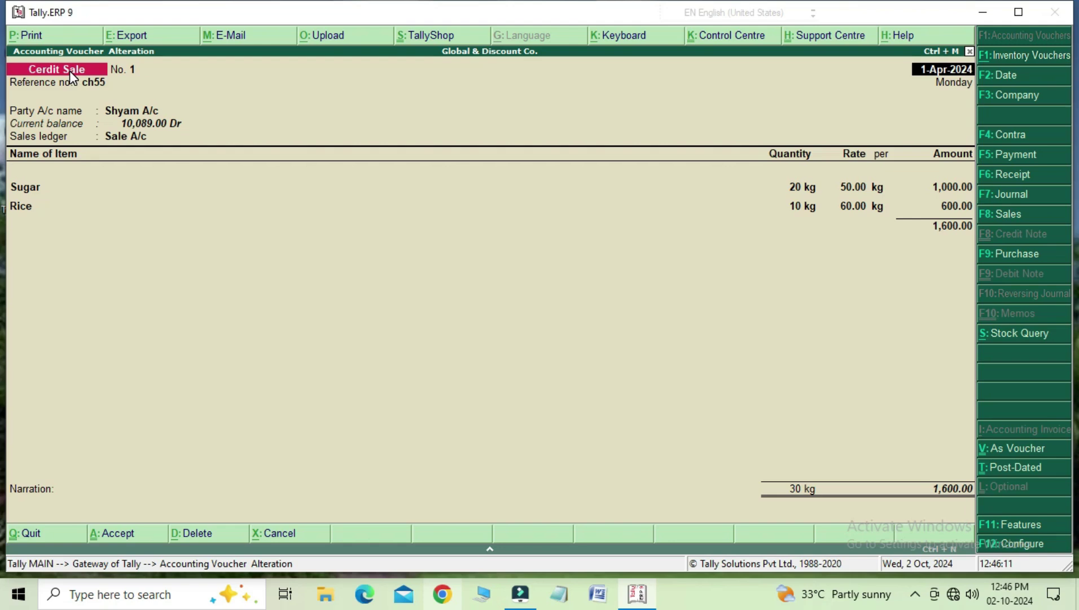
left_click(56, 37)
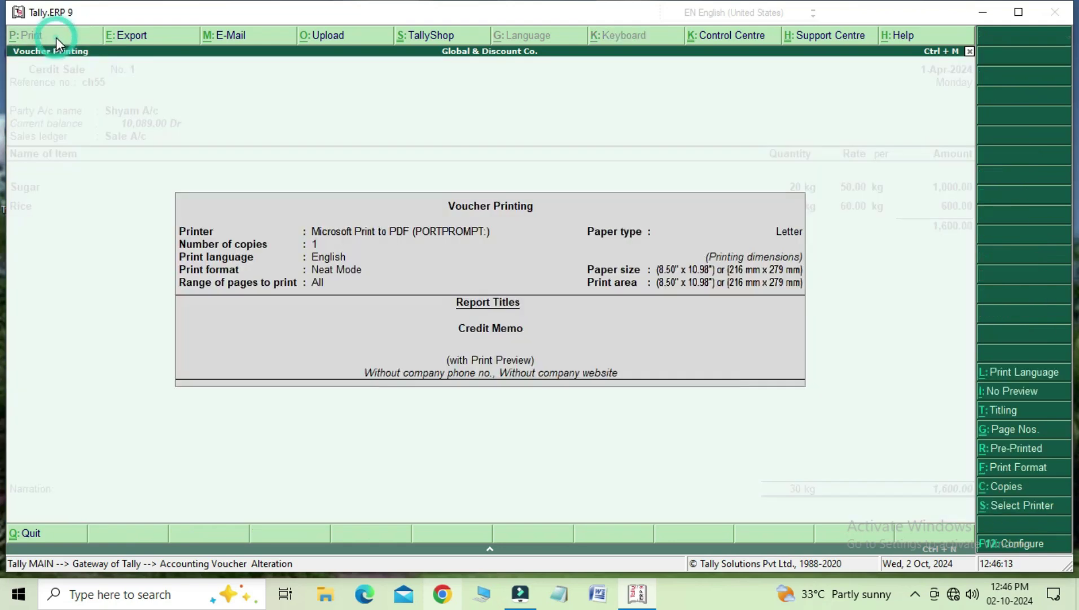
left_click(741, 379)
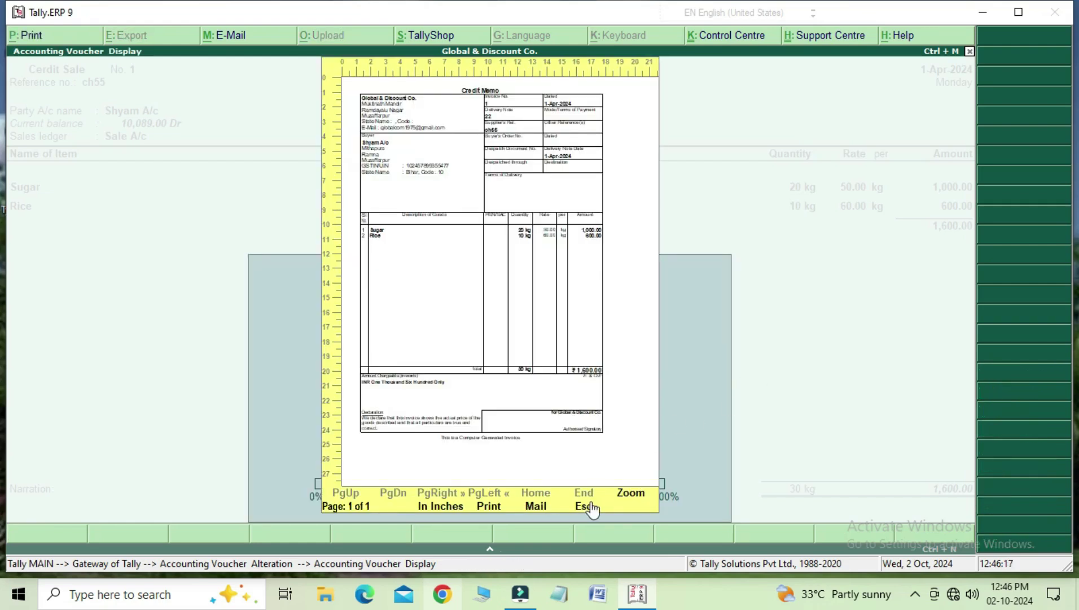
left_click(629, 494)
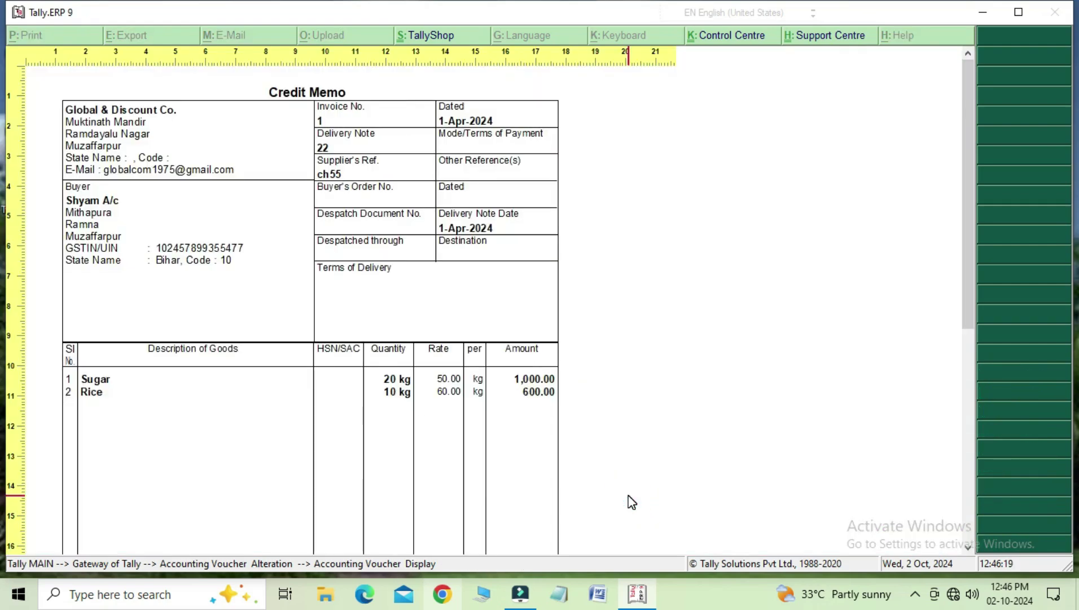